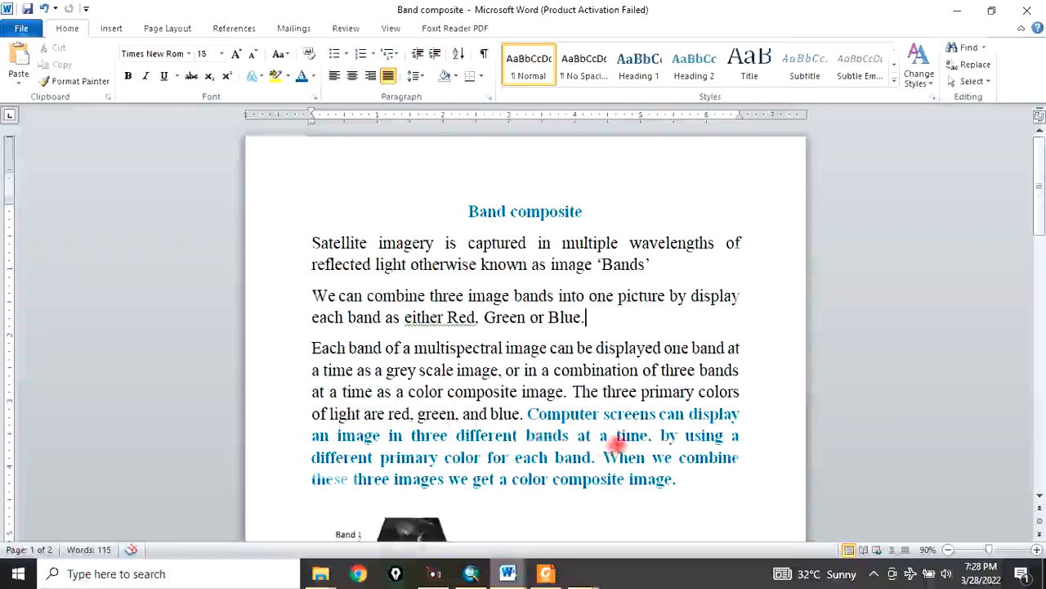
Step: Read through the Band composite document down to the diagram of bands combined into a colour image
scroll(615, 446, down, 1)
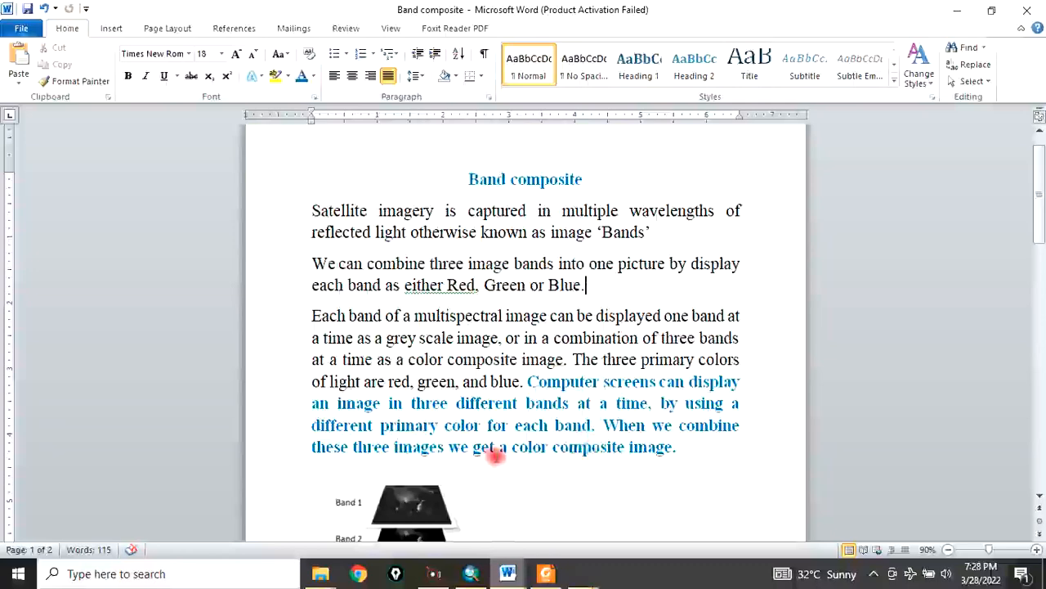
scroll(523, 449, down, 5)
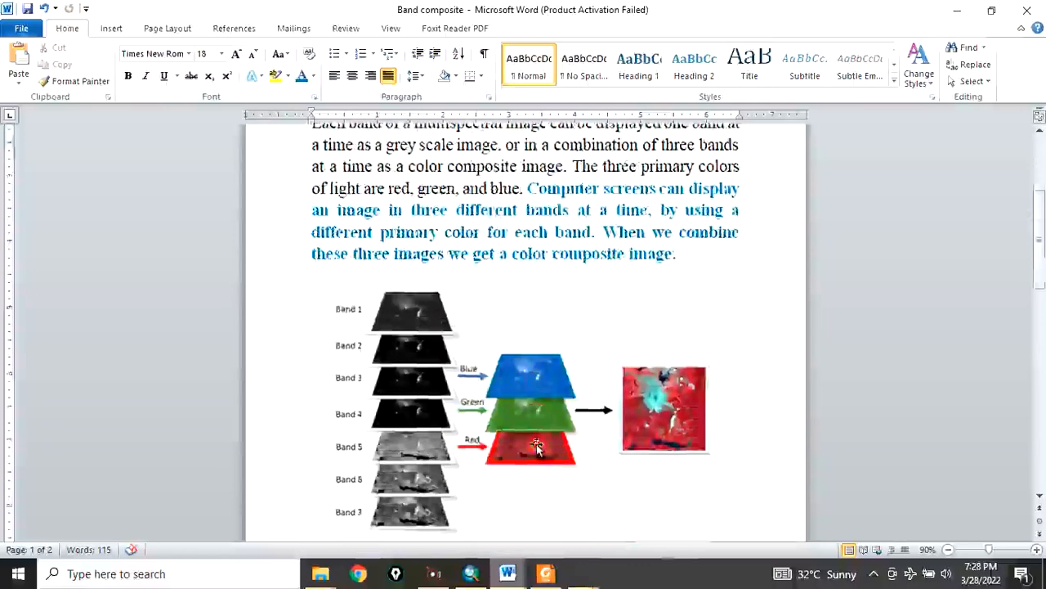
scroll(360, 302, down, 2)
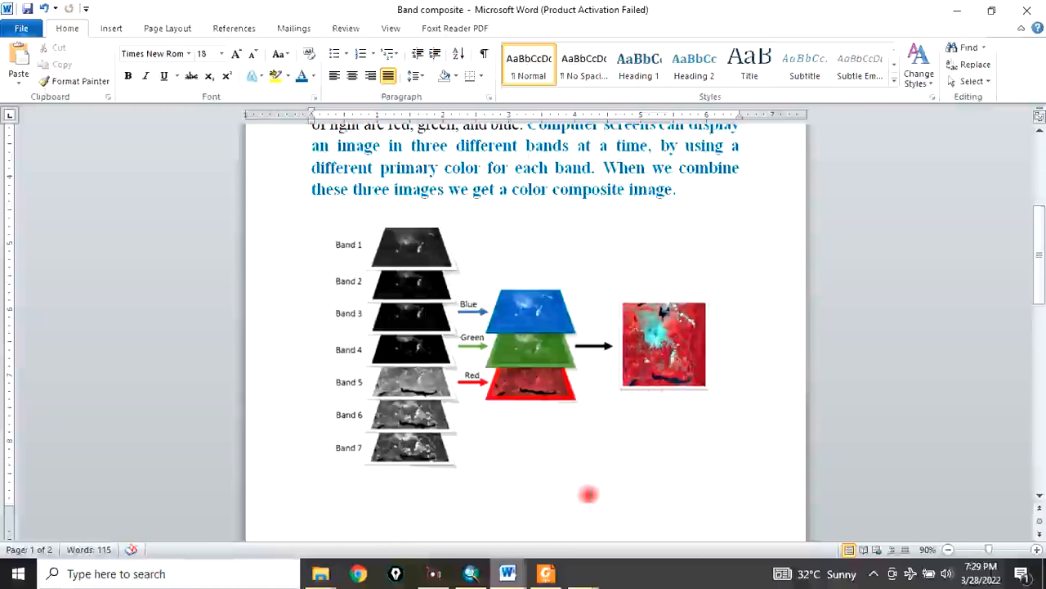
Step: Switch to ArcMap and start adding data, browsing to the 2001 folder inside the images folder
click(477, 576)
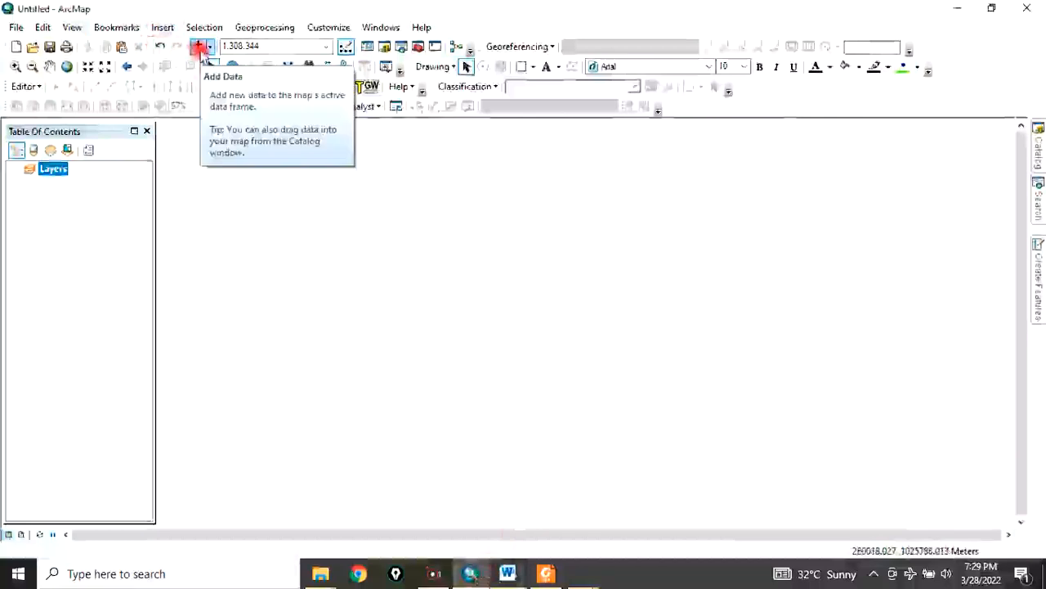
click(199, 47)
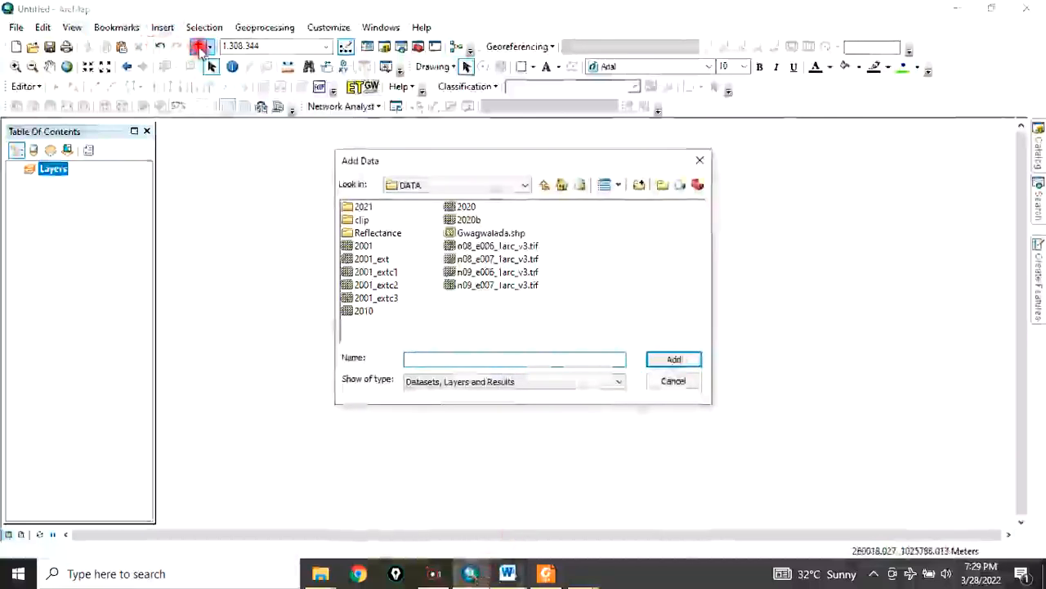
click(543, 185)
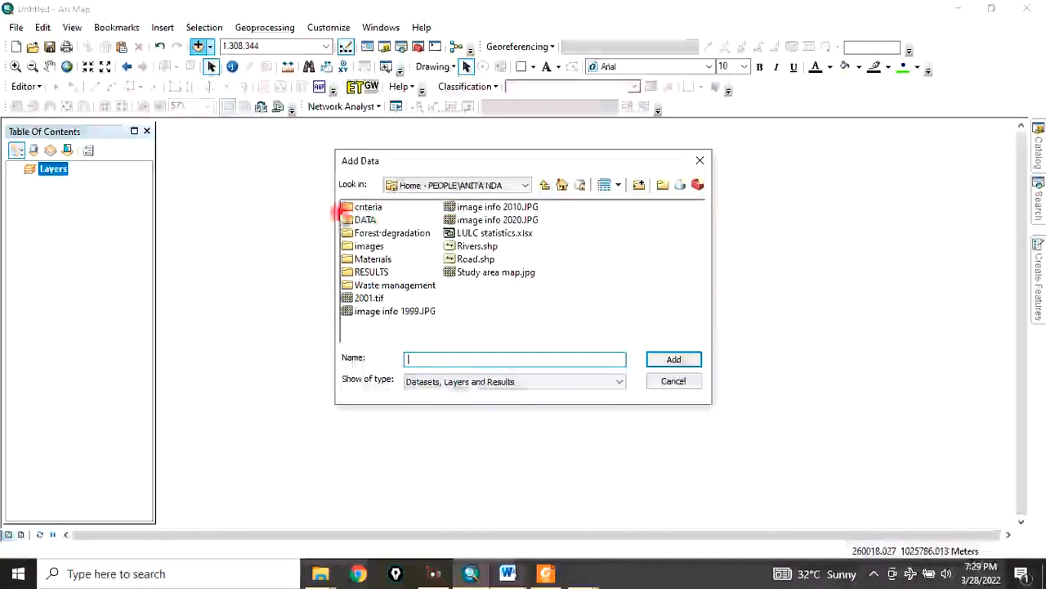
double_click(368, 245)
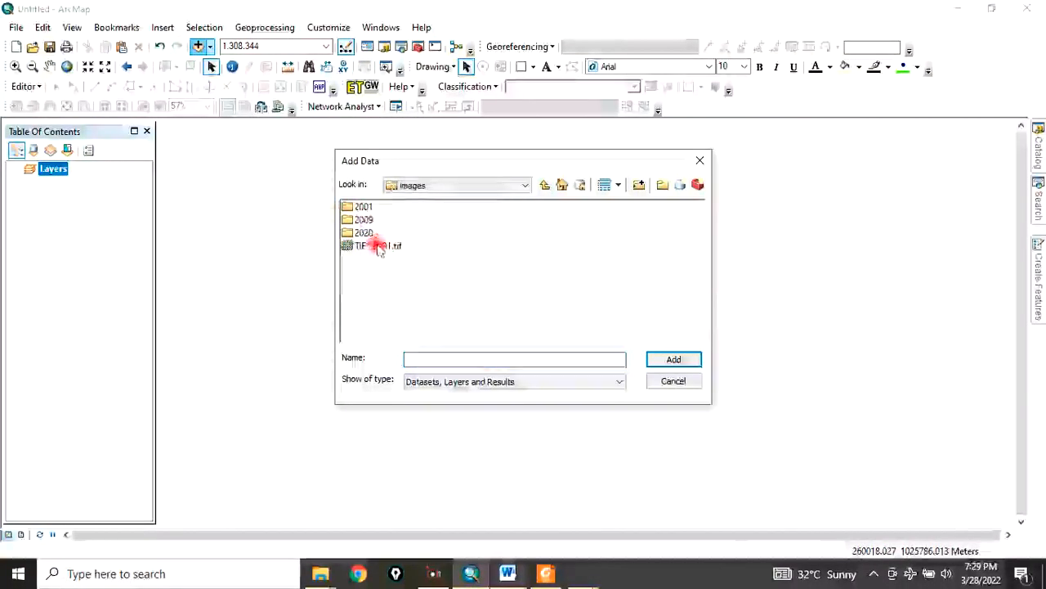
double_click(367, 207)
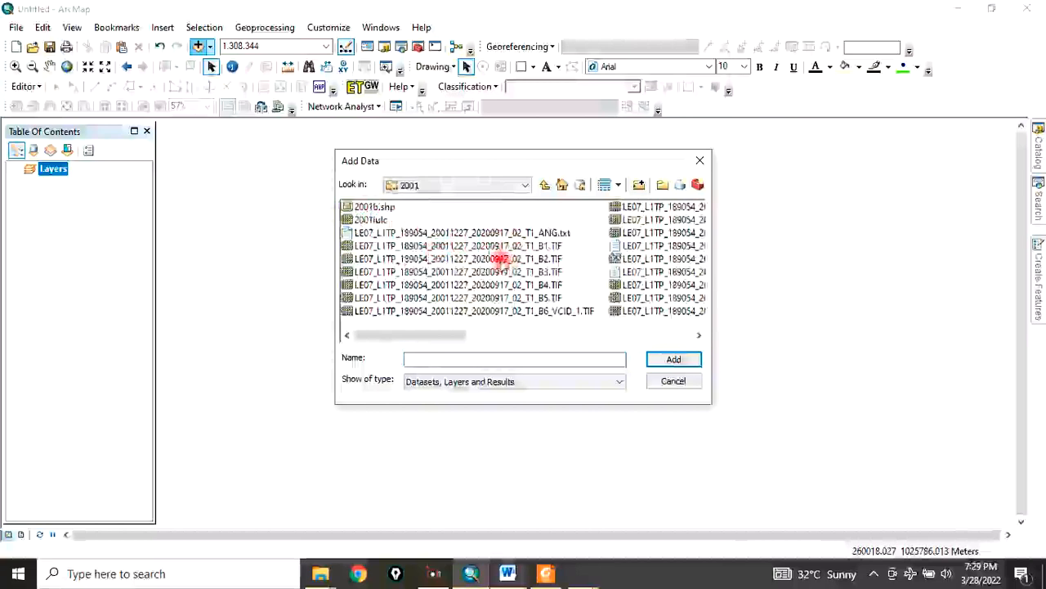
Step: Add the 2001 Landsat band rasters B1 to B5, B6_VCID_2, B7 and B8 to the map
click(528, 247)
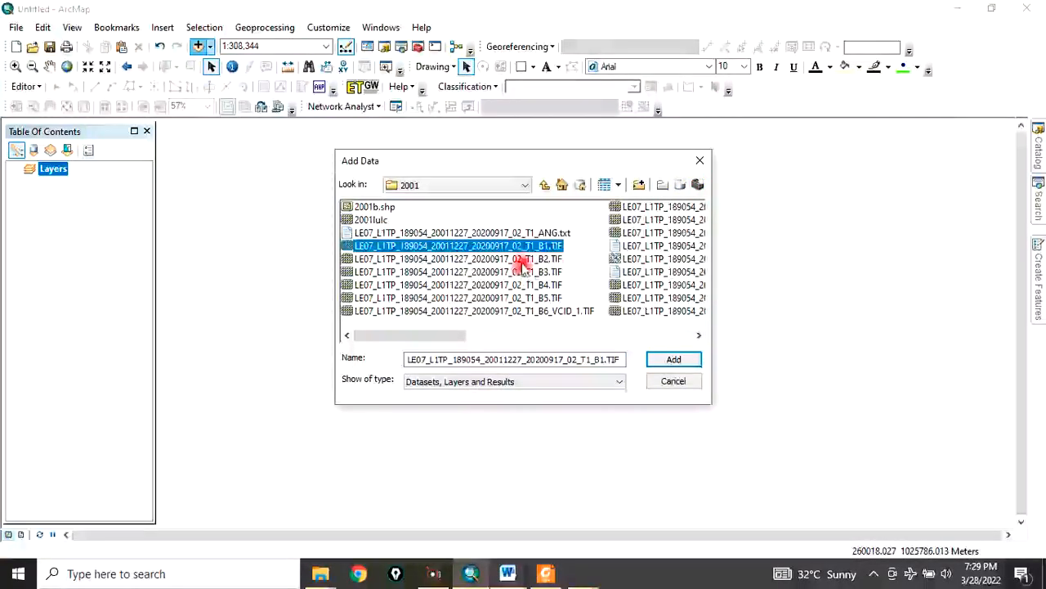
shift+click(522, 260)
shift+click(521, 272)
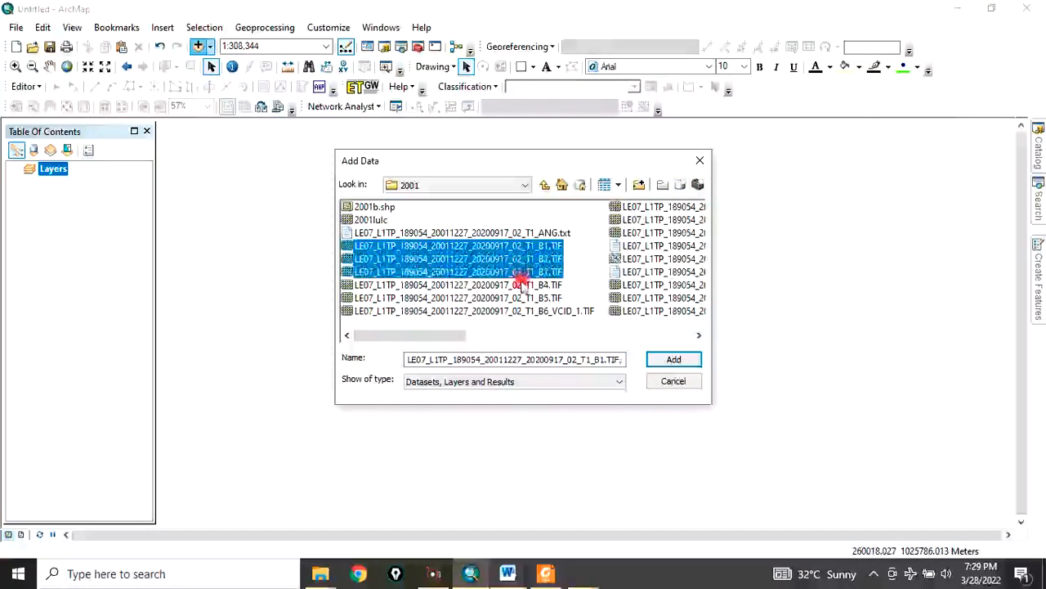
shift+click(523, 284)
shift+click(528, 298)
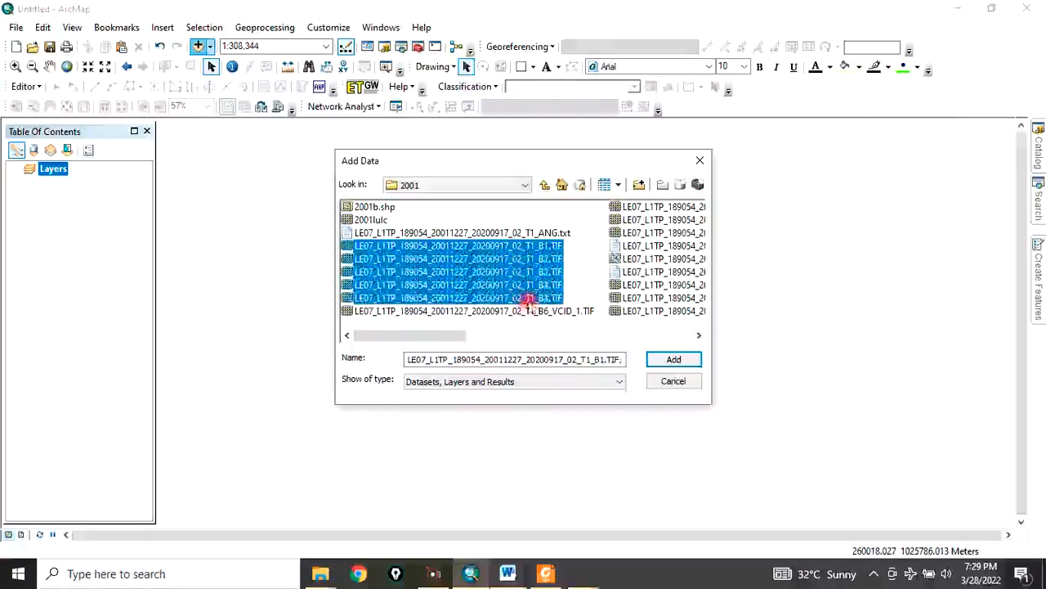
click(700, 336)
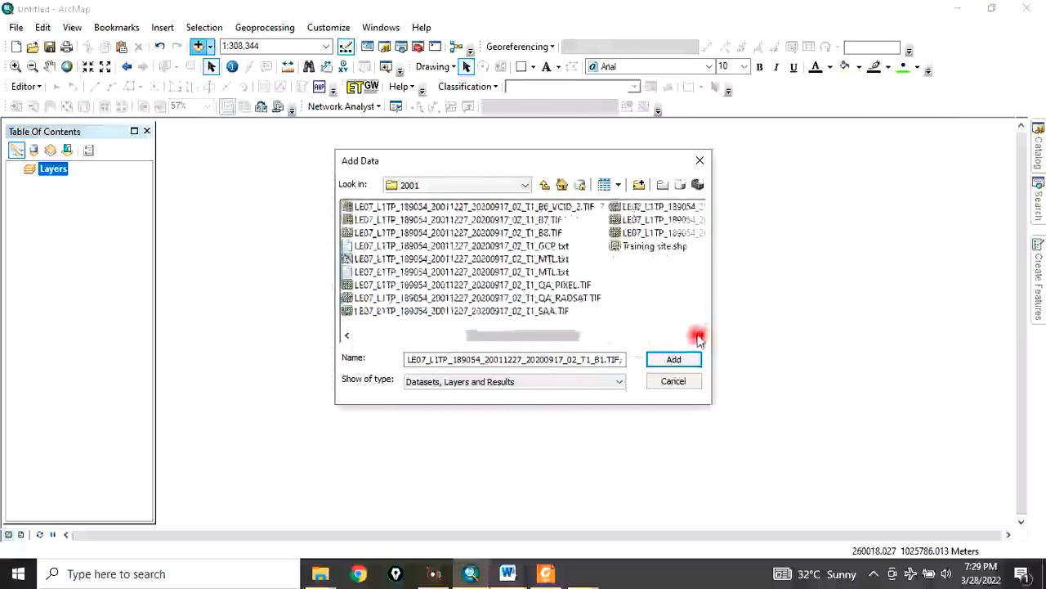
shift+click(520, 207)
shift+click(532, 220)
shift+click(537, 233)
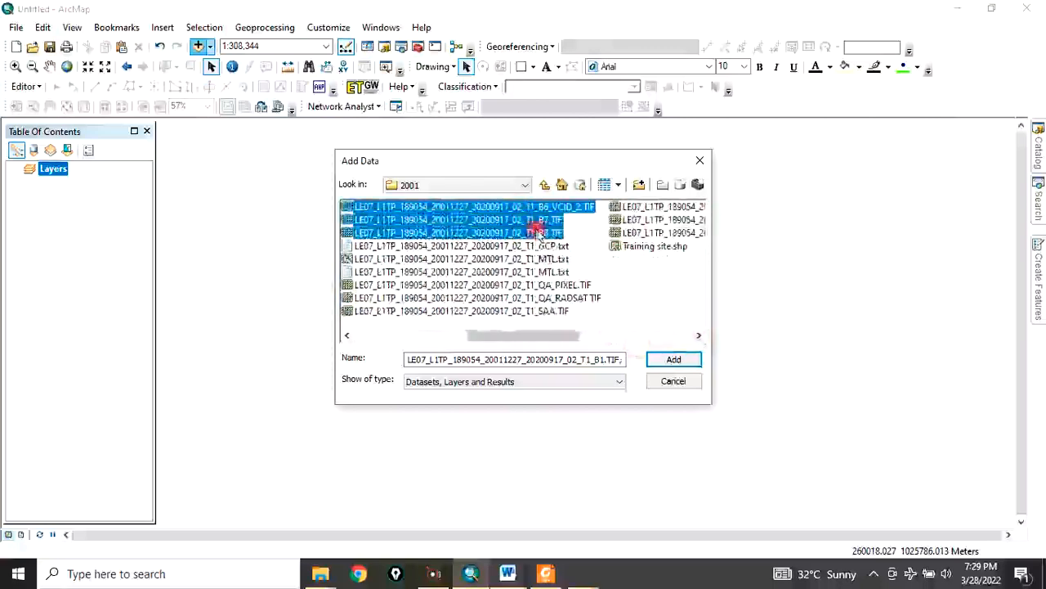
click(672, 360)
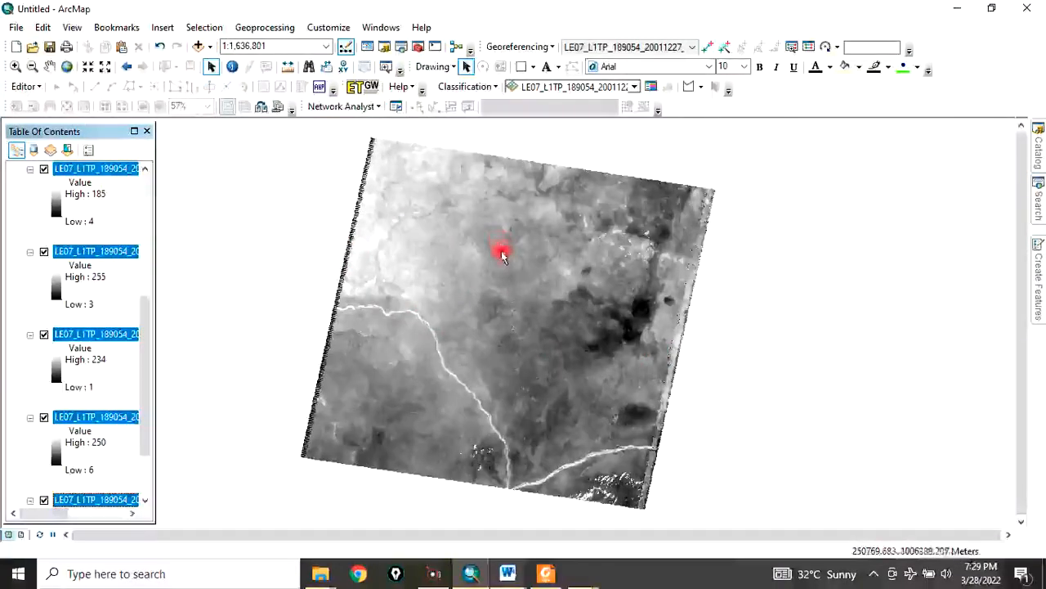
click(44, 169)
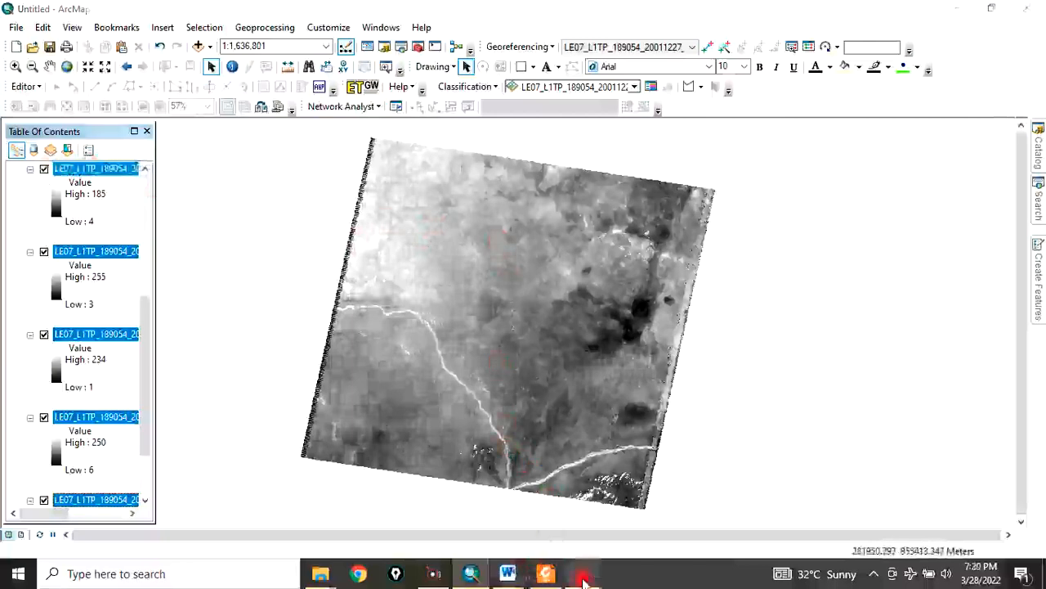
mouse_move(583, 579)
click(619, 502)
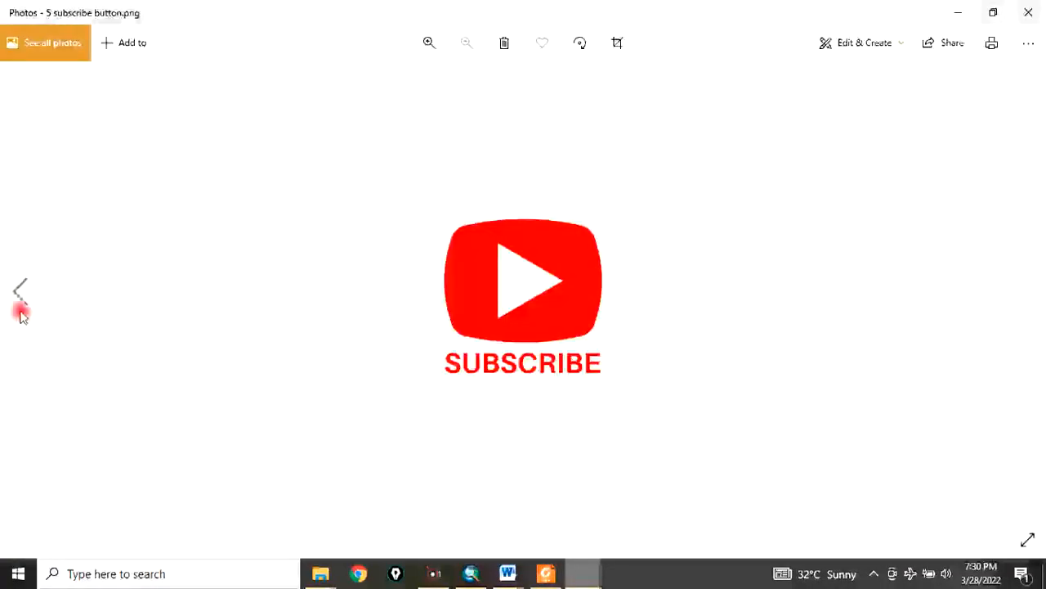
click(19, 292)
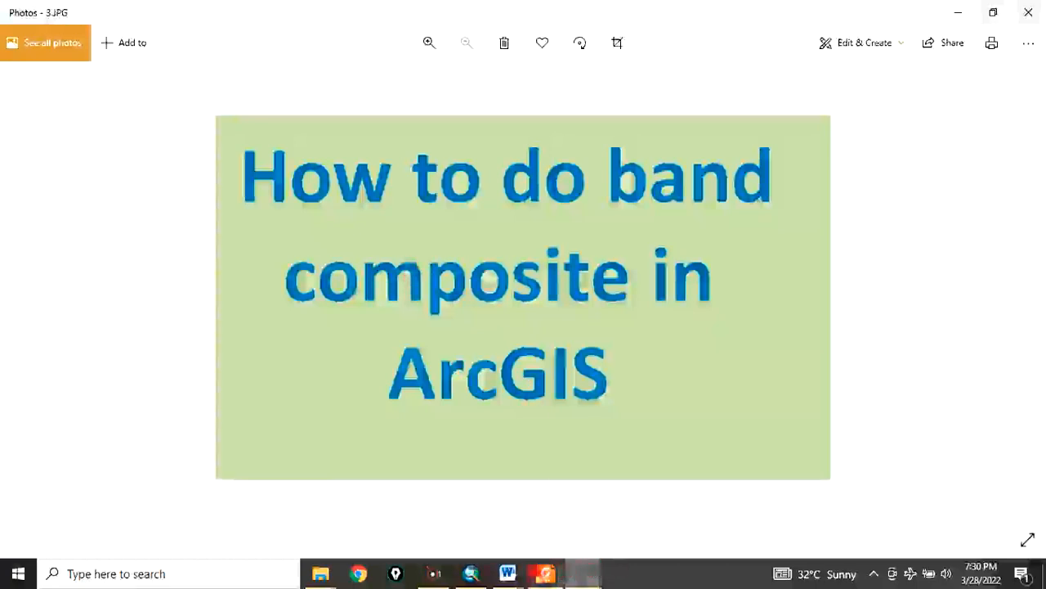
click(471, 573)
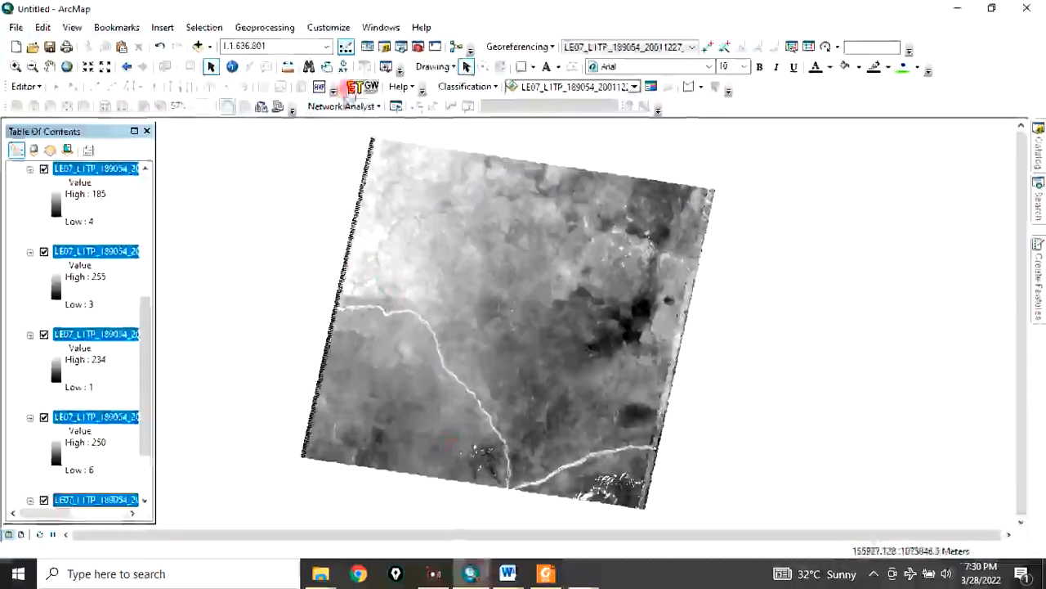
Step: Combine all the loaded band layers into one multiband layer with Composite Bands in Image Analysis
click(381, 28)
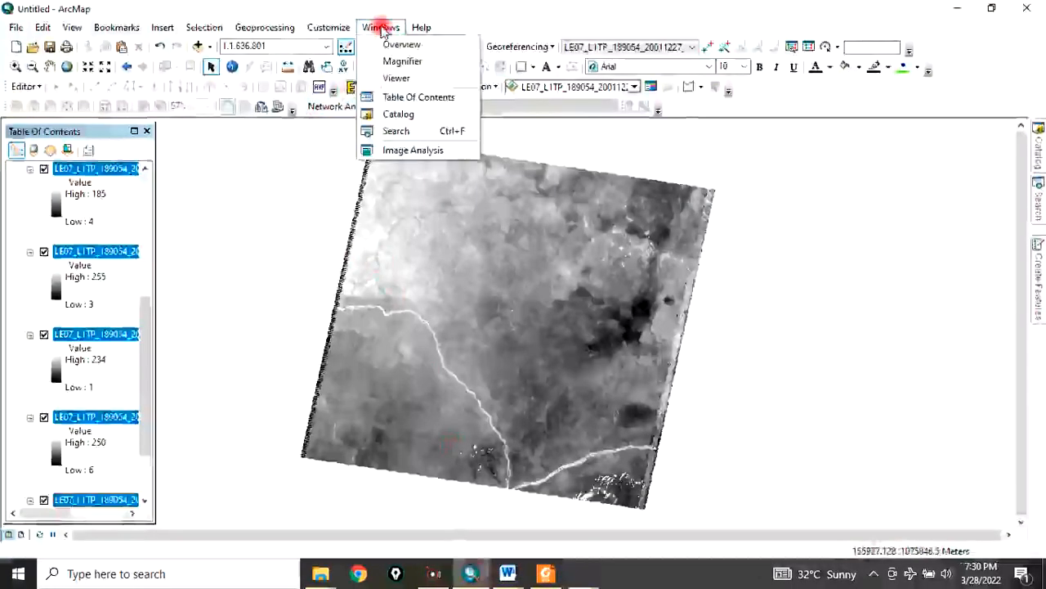
click(411, 152)
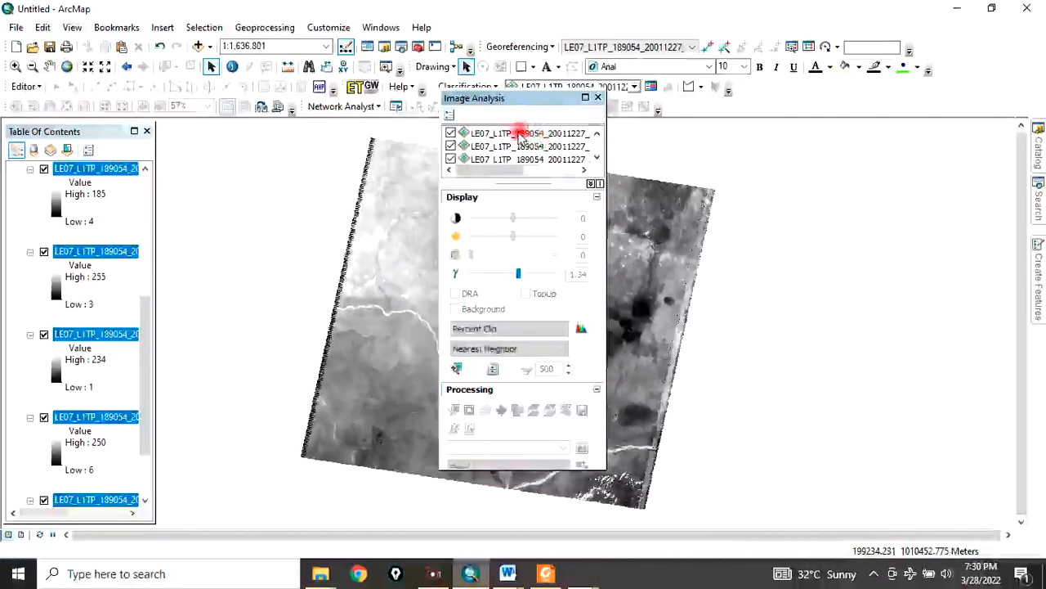
click(522, 134)
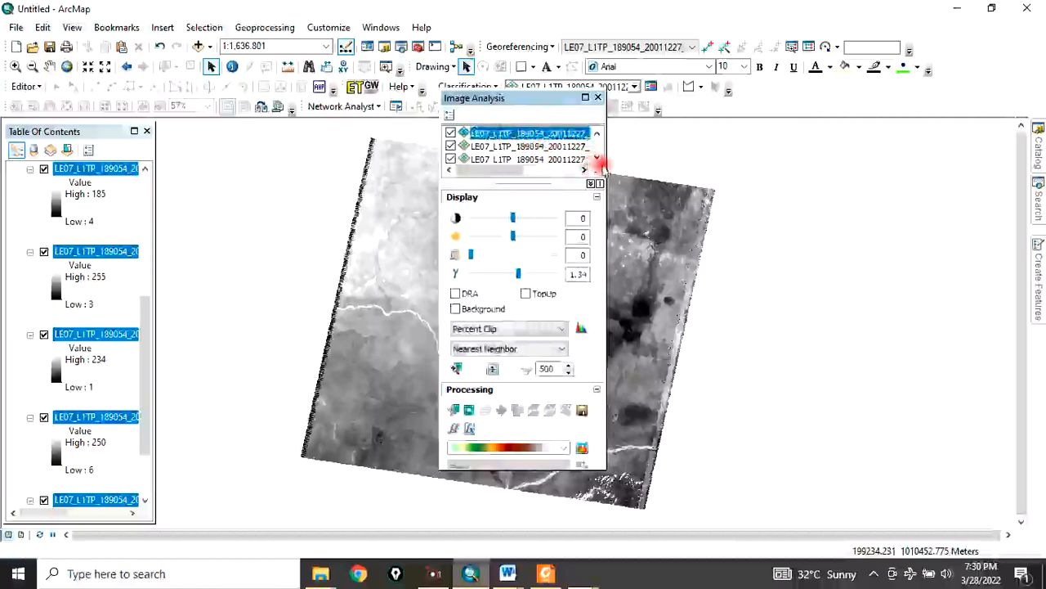
click(598, 159)
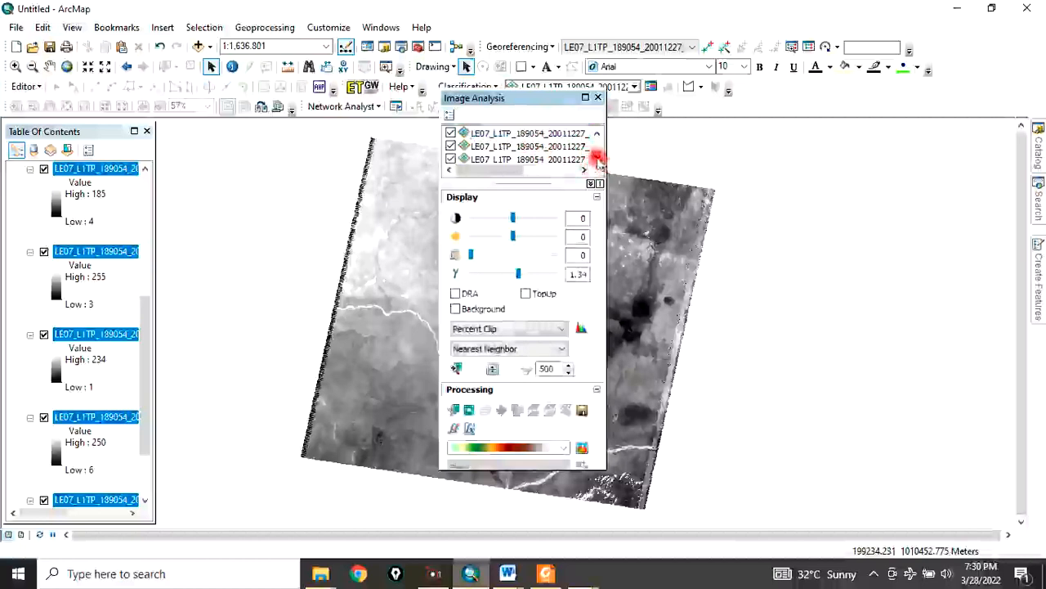
shift+click(546, 147)
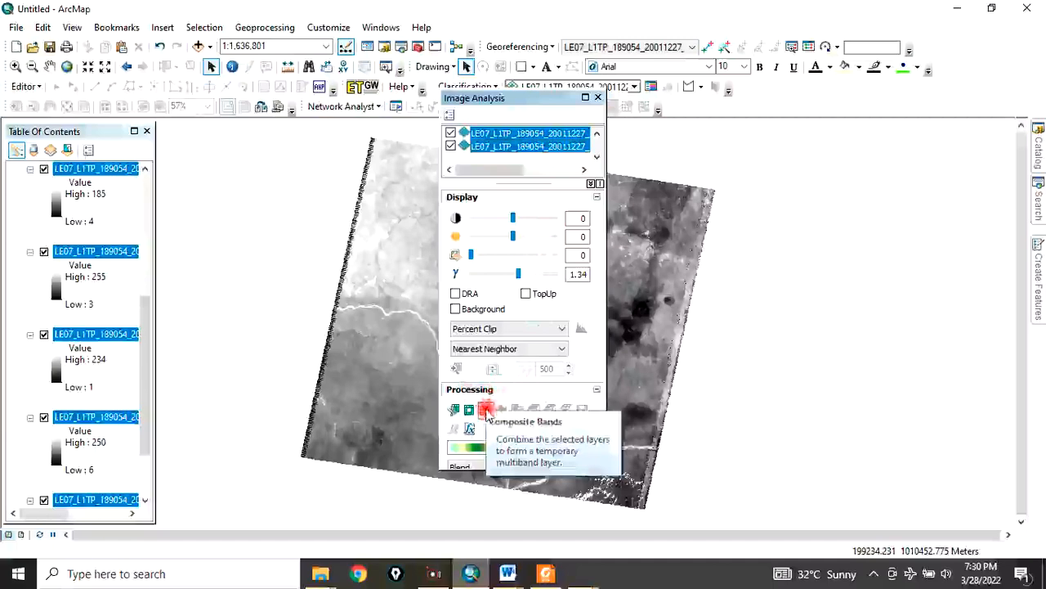
click(486, 410)
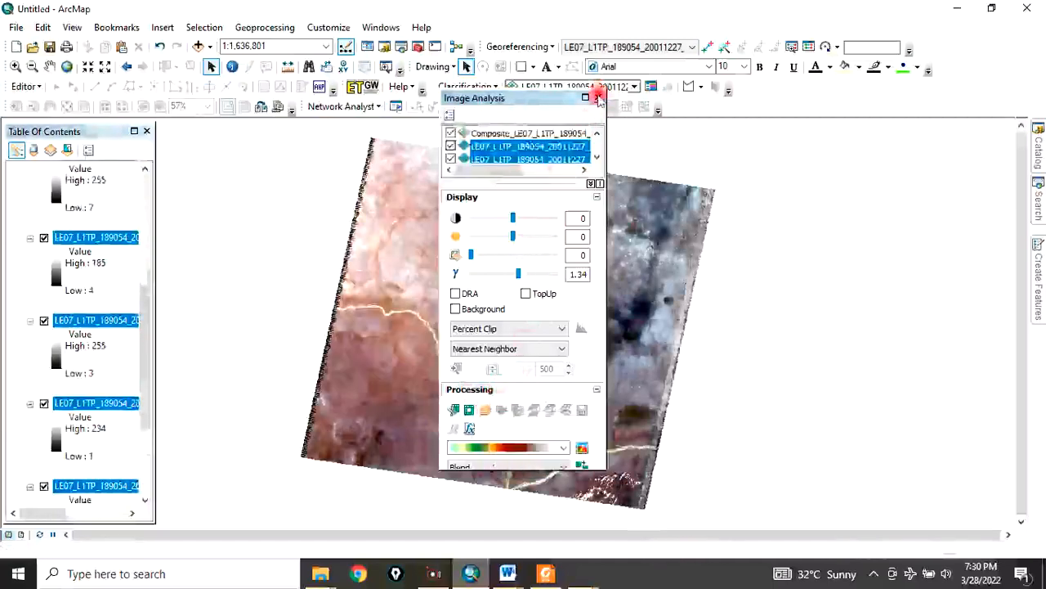
click(598, 97)
Step: Examine the band choices available for the composite layer's red channel
scroll(140, 225, up, 4)
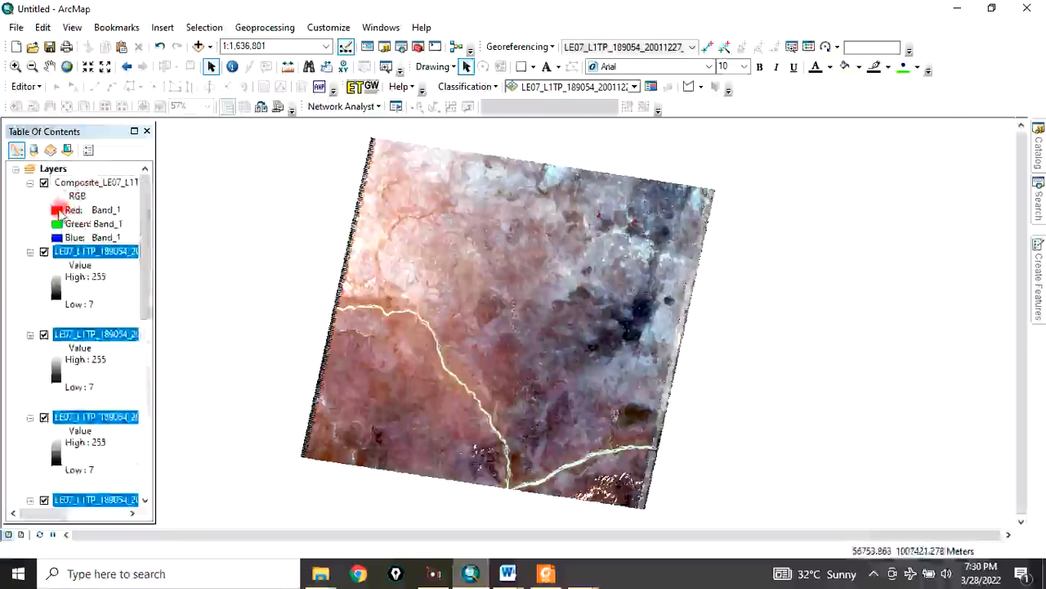
click(91, 224)
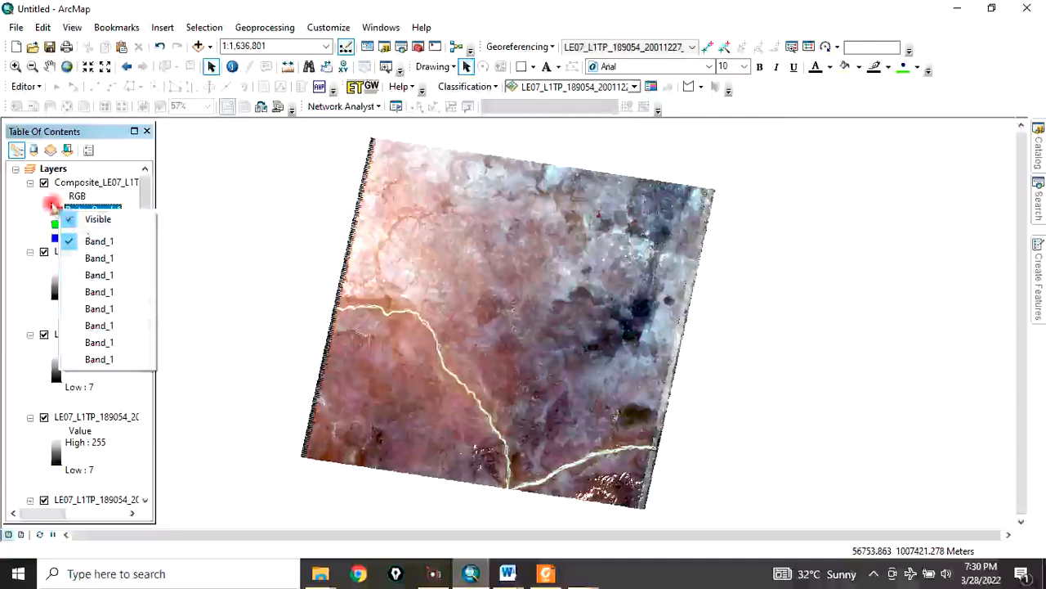
click(54, 211)
click(56, 211)
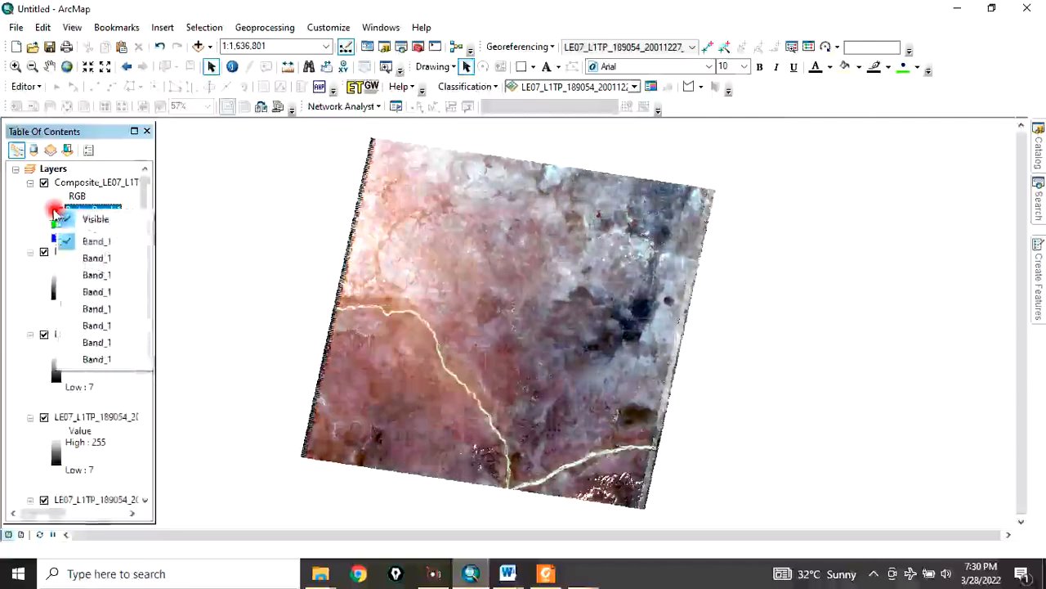
click(51, 210)
click(52, 210)
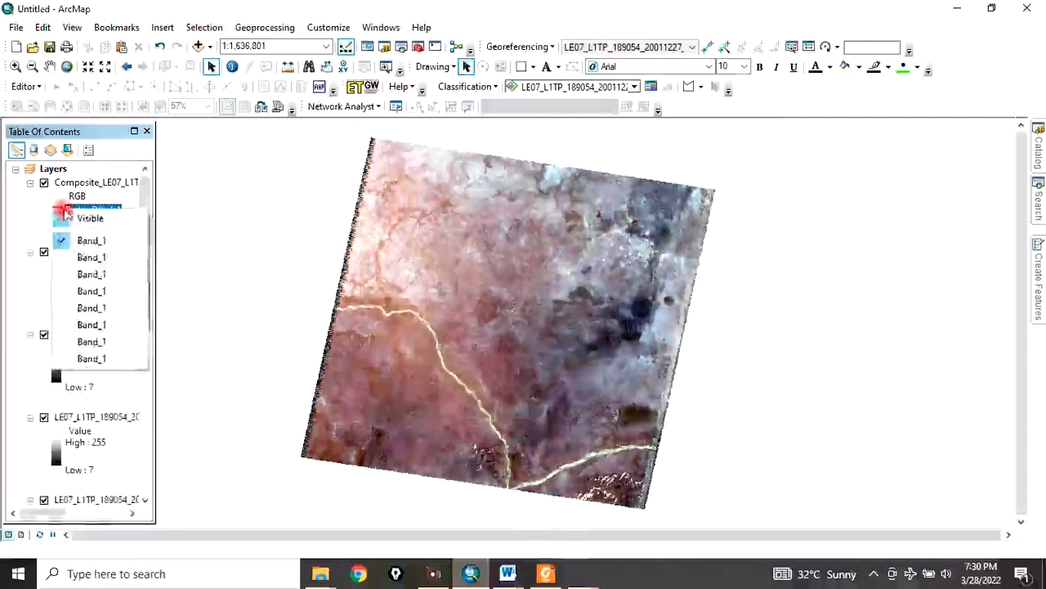
click(53, 209)
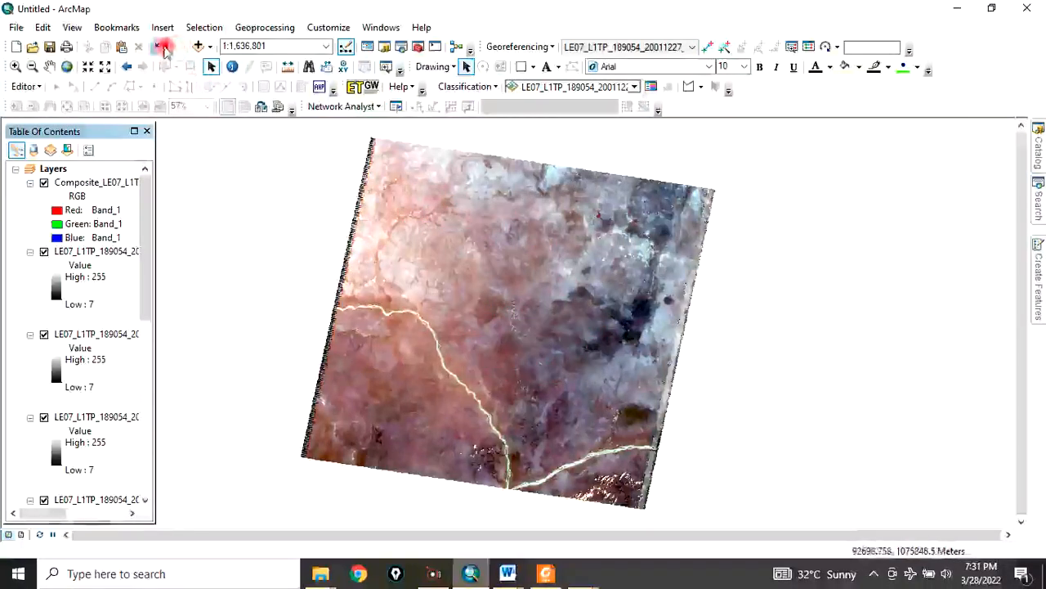
Step: Add the Gwagwalada.shp boundary from the DATA folder and zoom the map to that layer
click(199, 46)
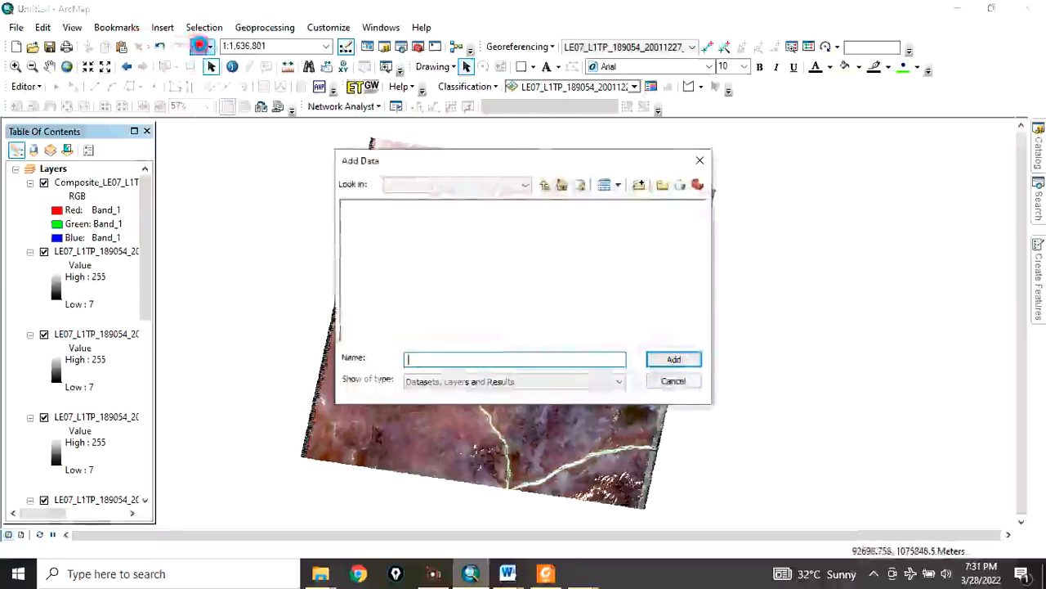
click(544, 184)
click(543, 185)
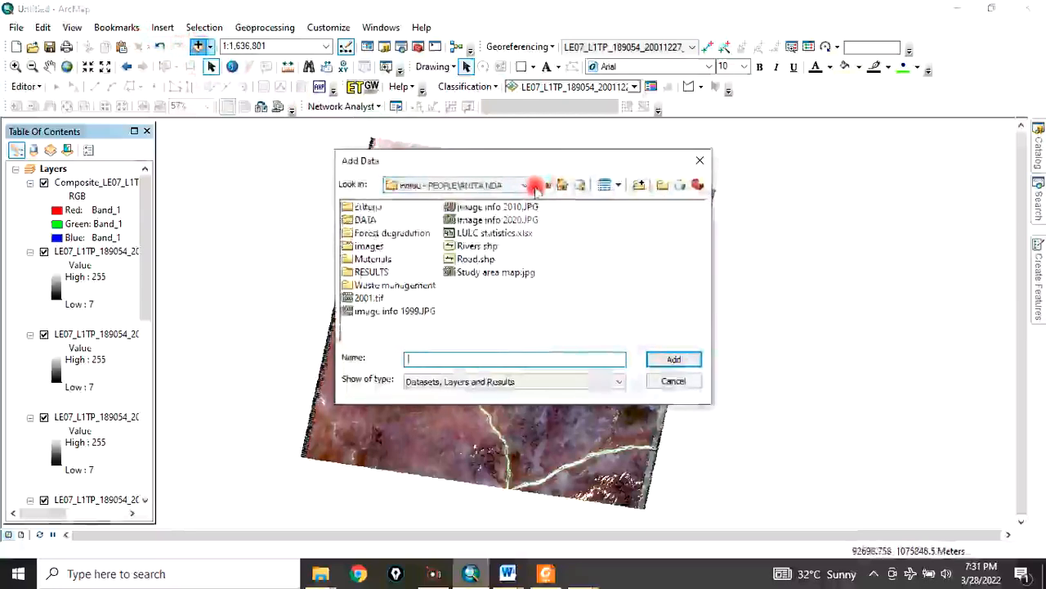
double_click(360, 161)
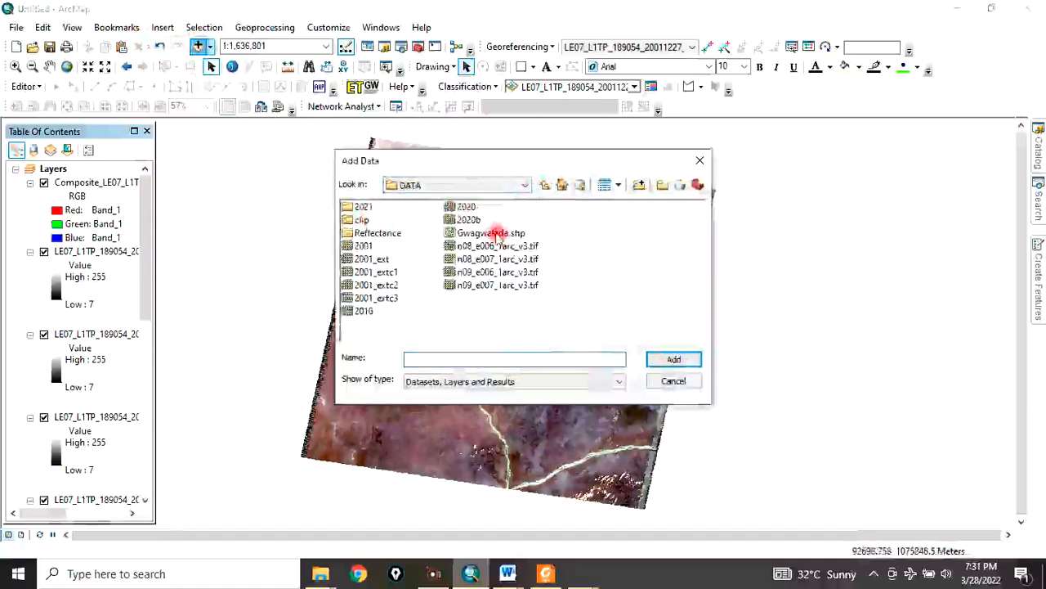
click(497, 234)
click(664, 359)
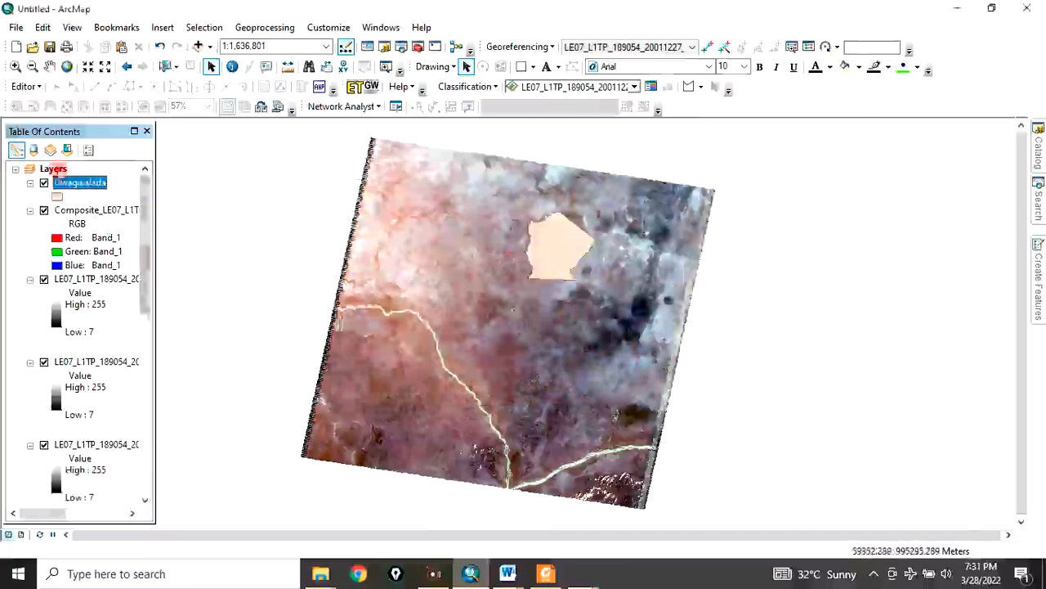
right_click(75, 186)
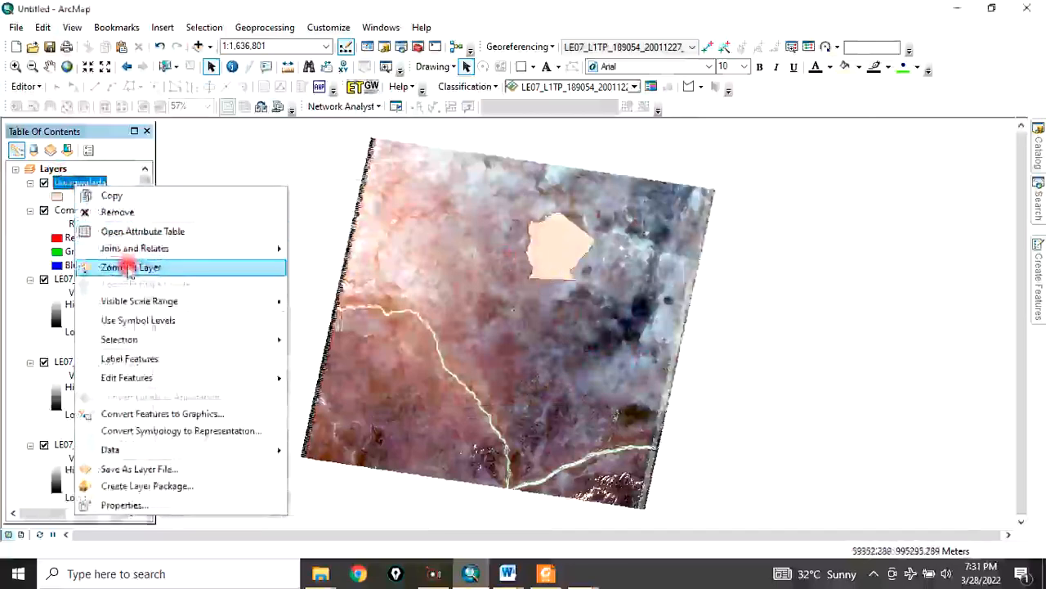
click(131, 270)
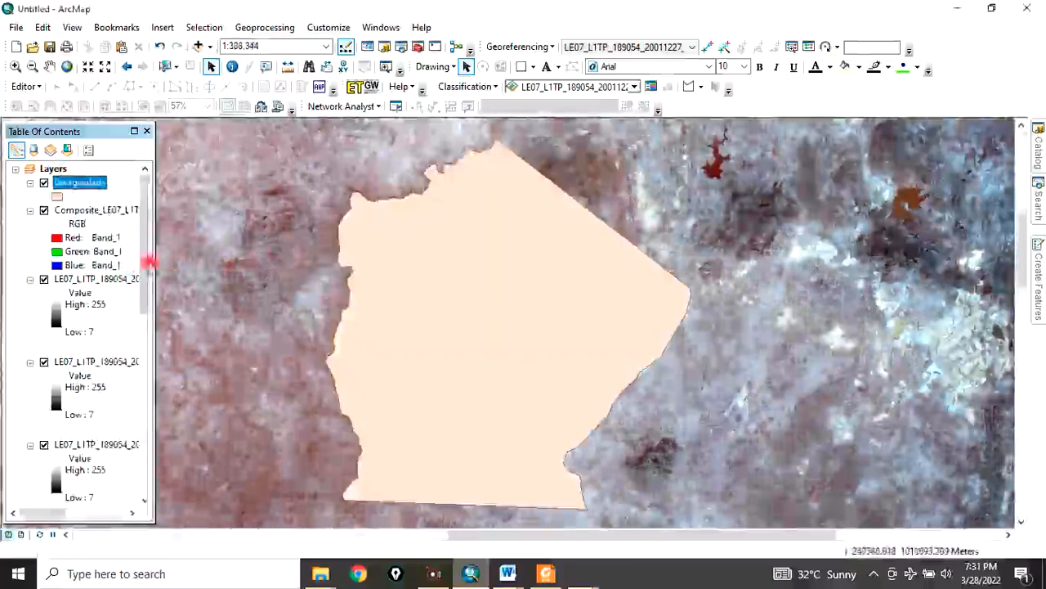
Step: Restyle the Gwagwalada boundary layer with a Hollow symbol and a thicker red outline
click(58, 196)
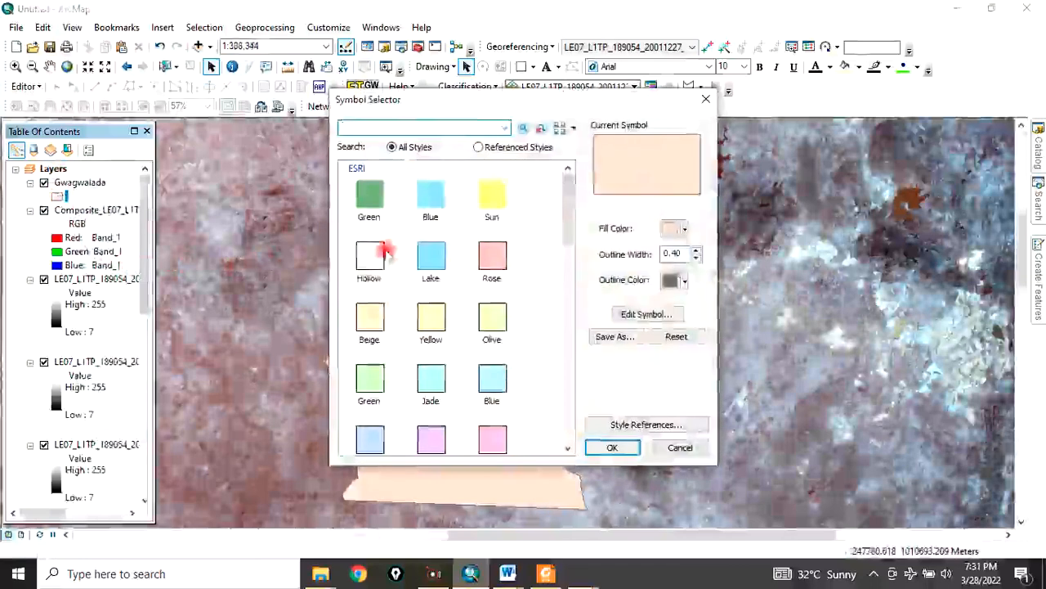
click(370, 256)
click(696, 250)
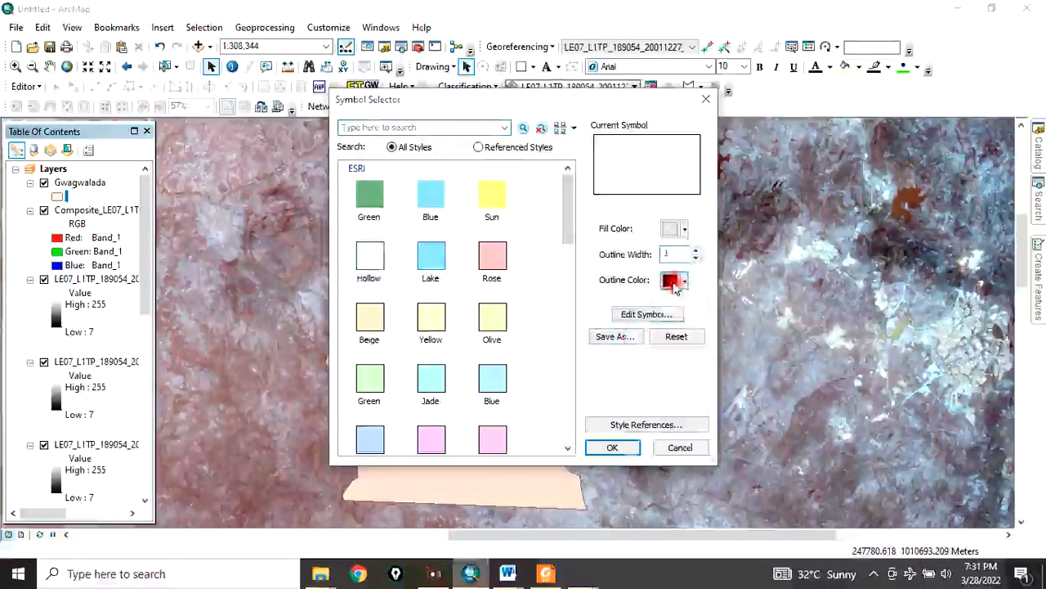
click(677, 282)
click(683, 347)
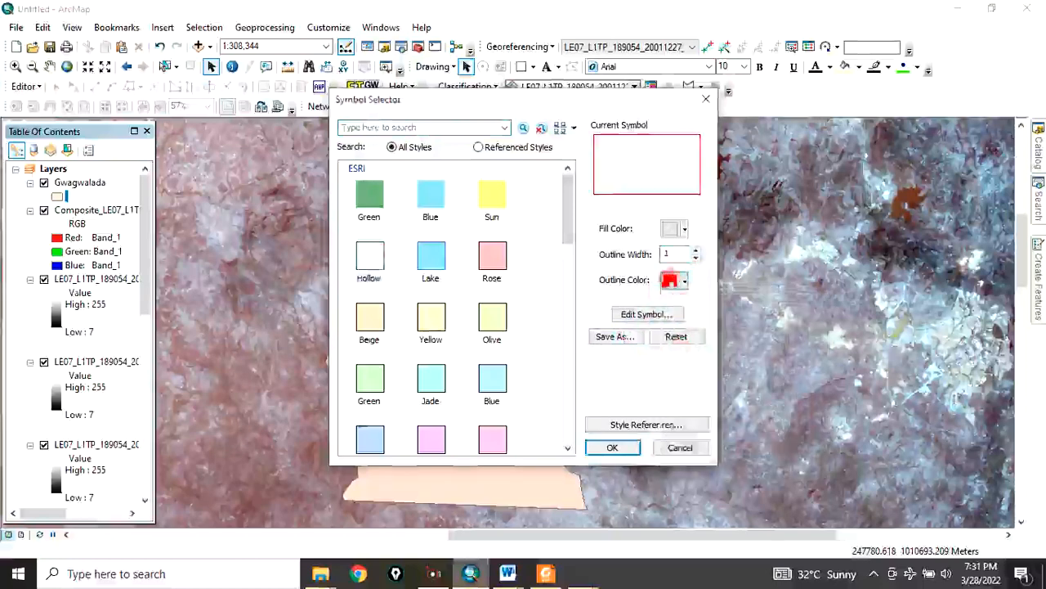
click(694, 254)
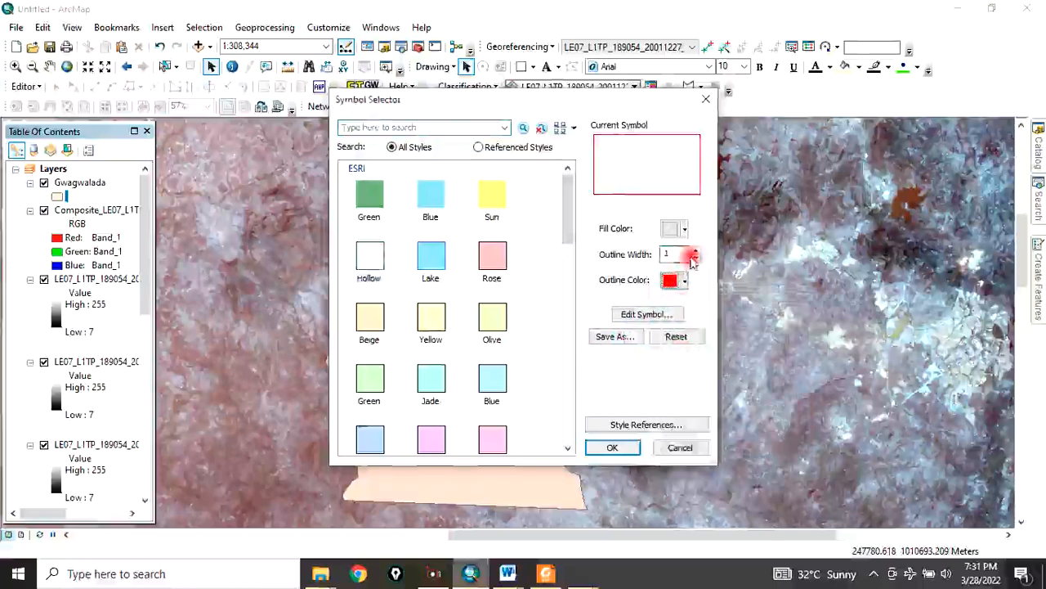
click(619, 446)
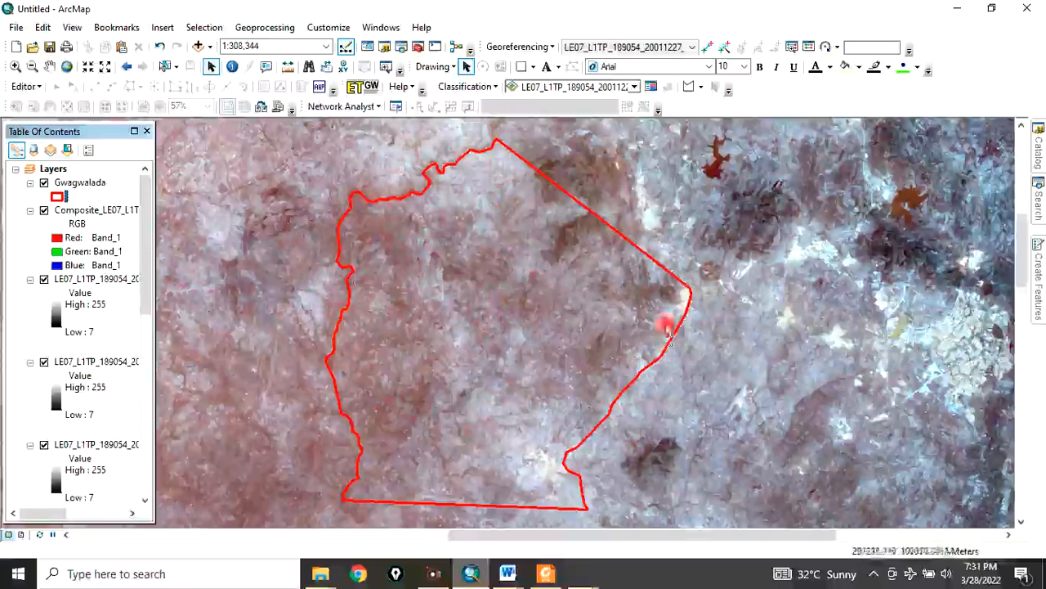
Step: Search the tools for "extract" and open the Extract by Mask (Spatial Analyst) tool
click(81, 211)
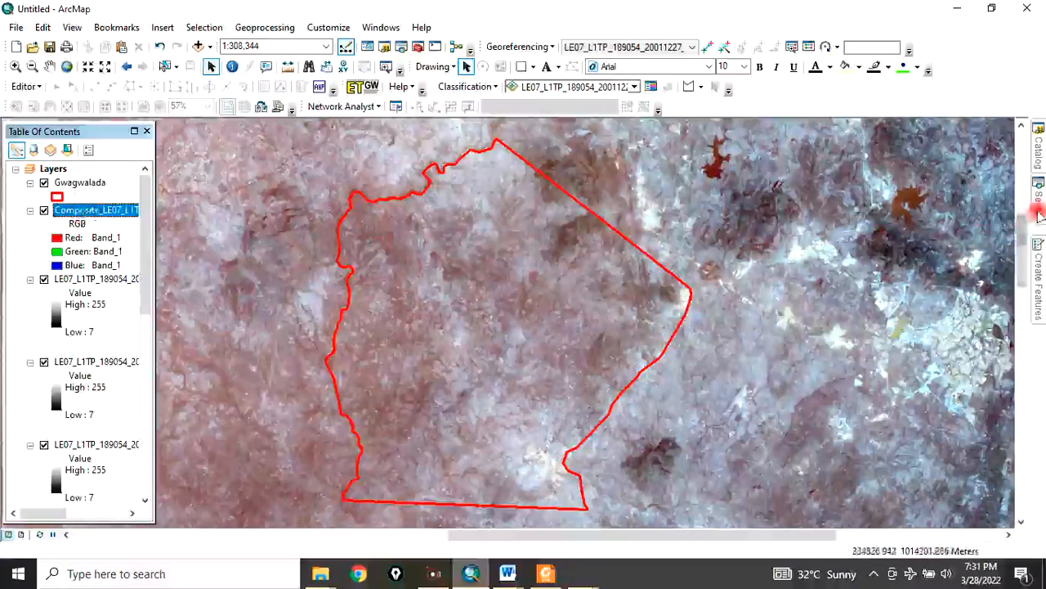
mouse_move(1038, 211)
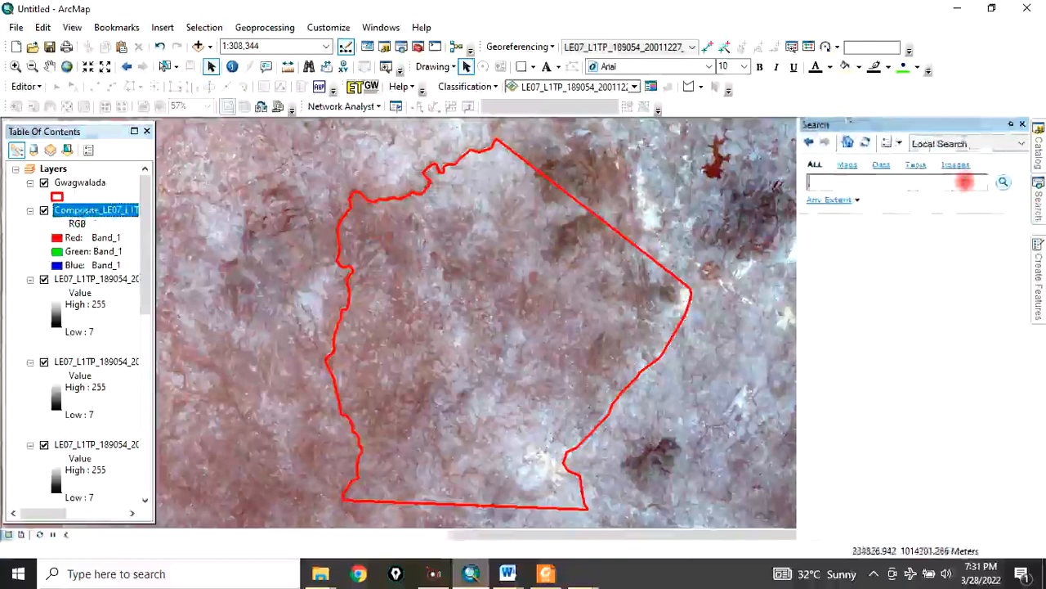
text(xtract)
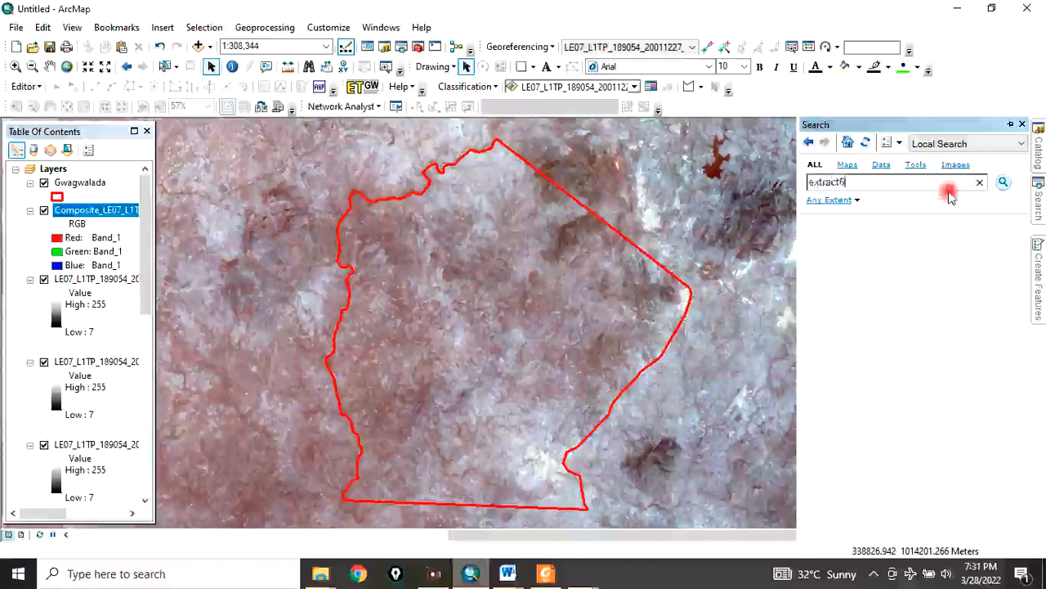
click(1007, 184)
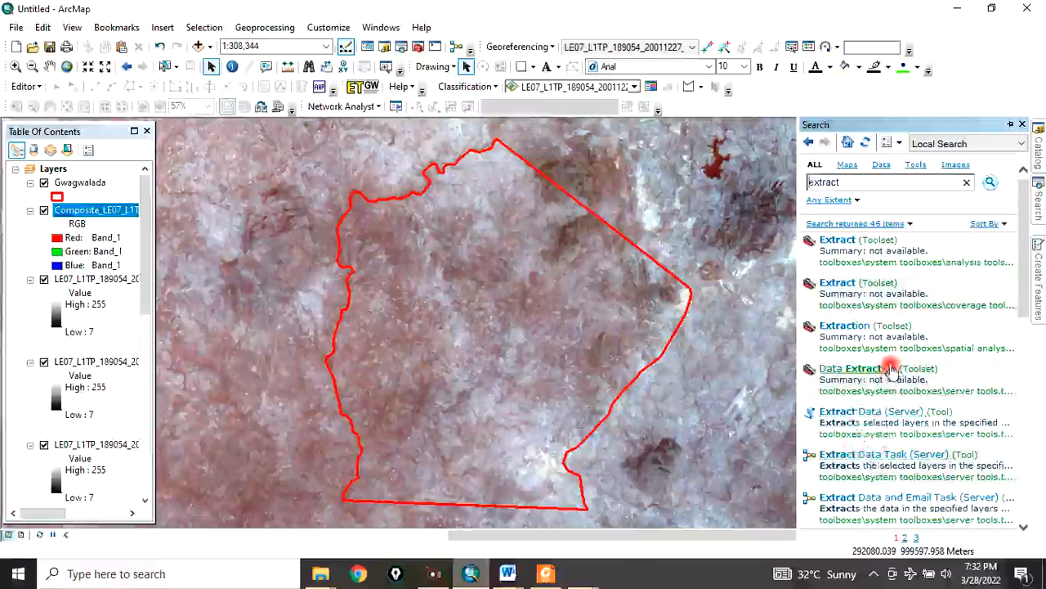
scroll(895, 385, down, 4)
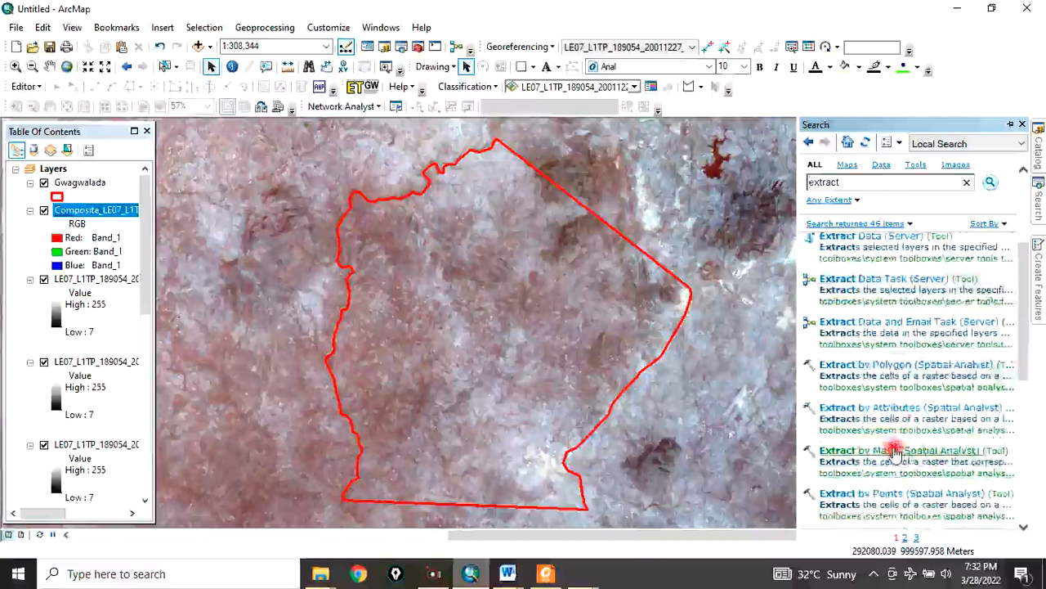
click(893, 451)
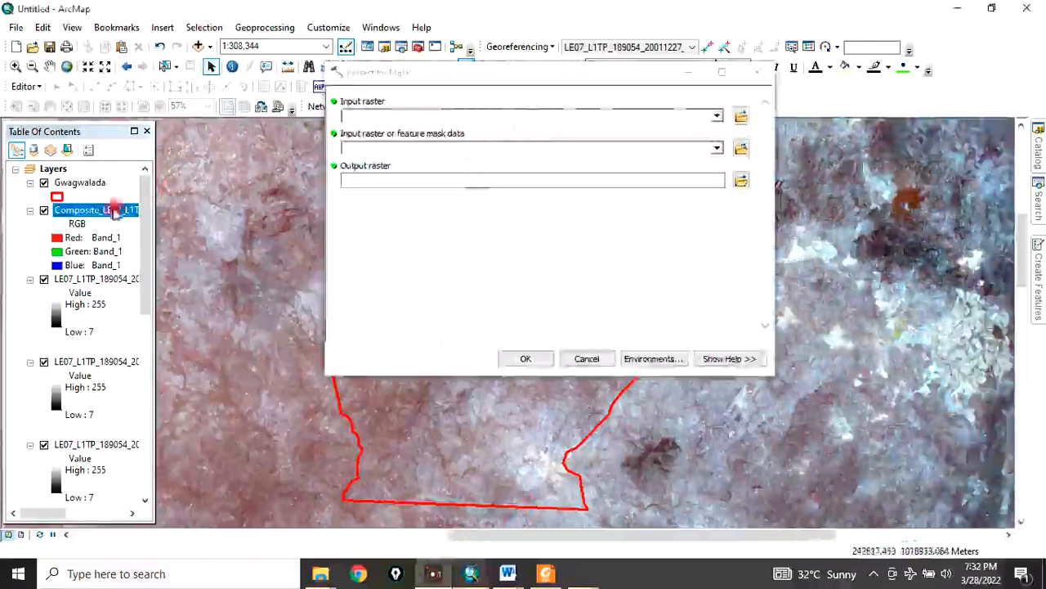
Step: Set the Composite_LE07 raster as the input and Gwagwalada as the feature mask in Extract by Mask
click(716, 118)
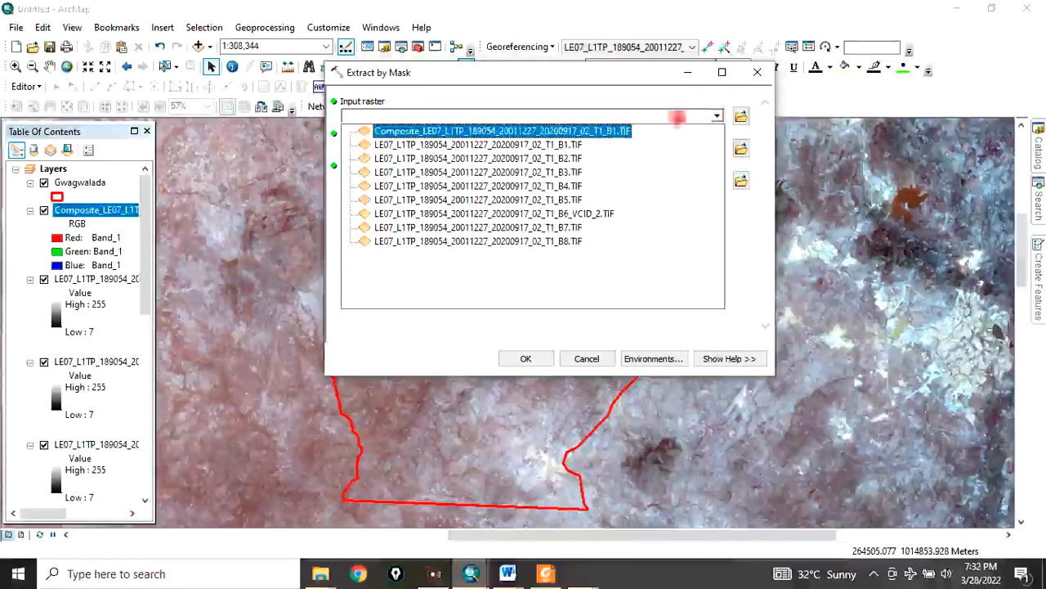
click(414, 132)
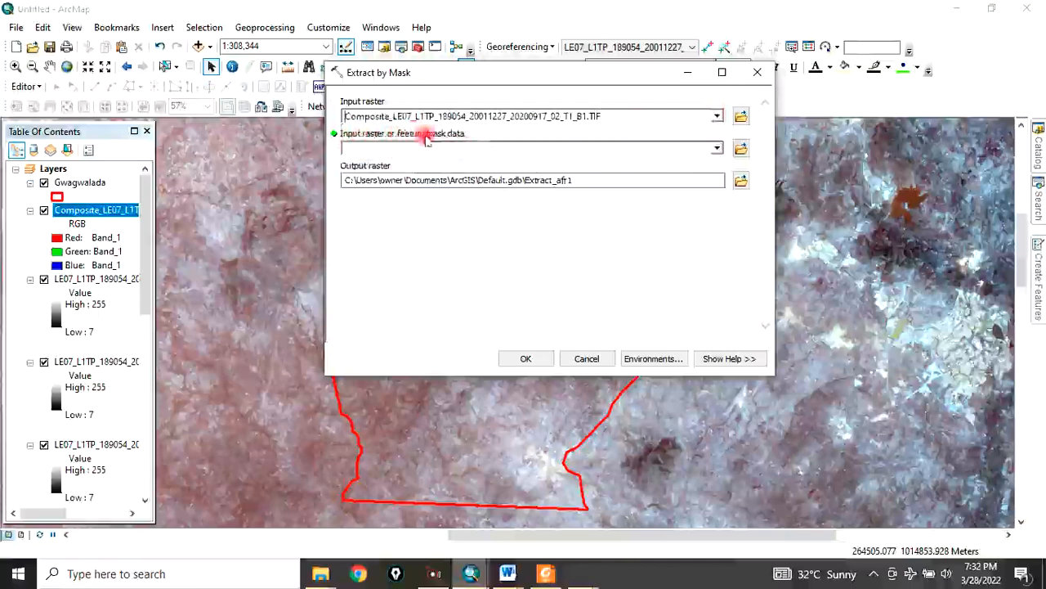
click(717, 148)
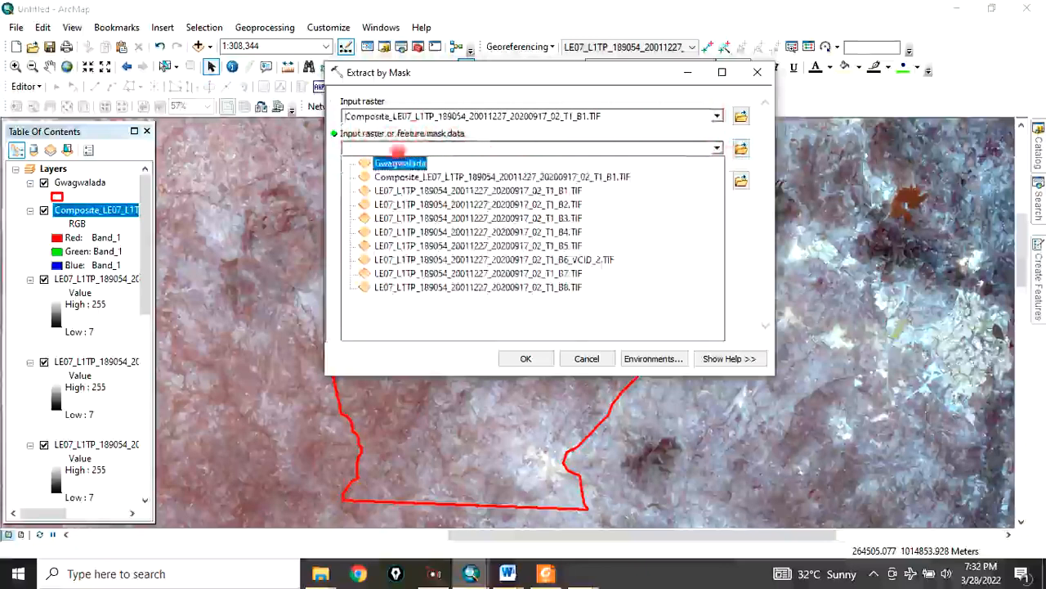
click(400, 163)
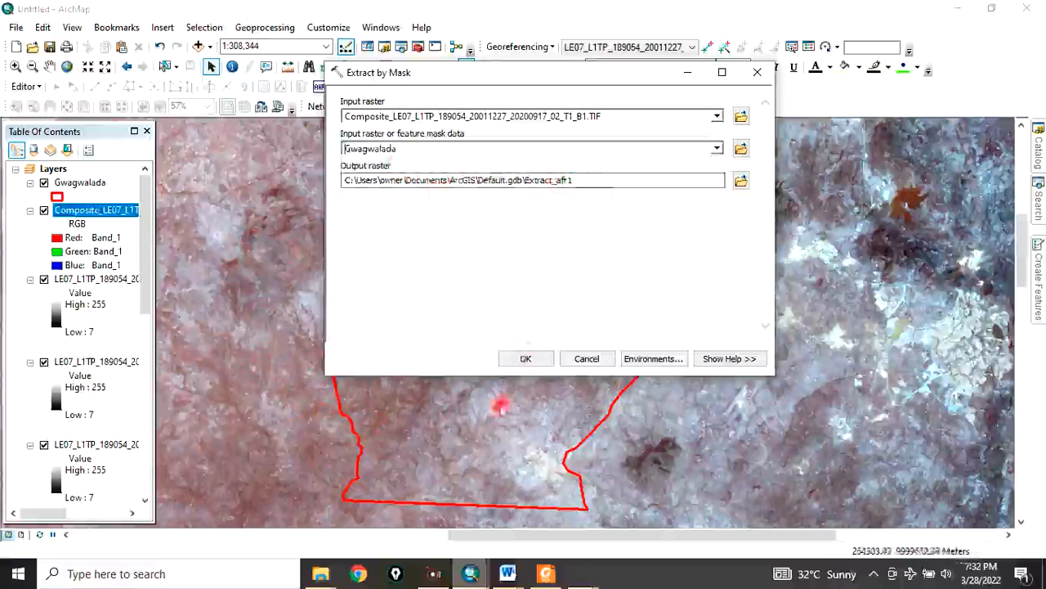
Step: Save the output raster as 2001.tif in the desktop Tutorial folder and run Extract by Mask
click(531, 363)
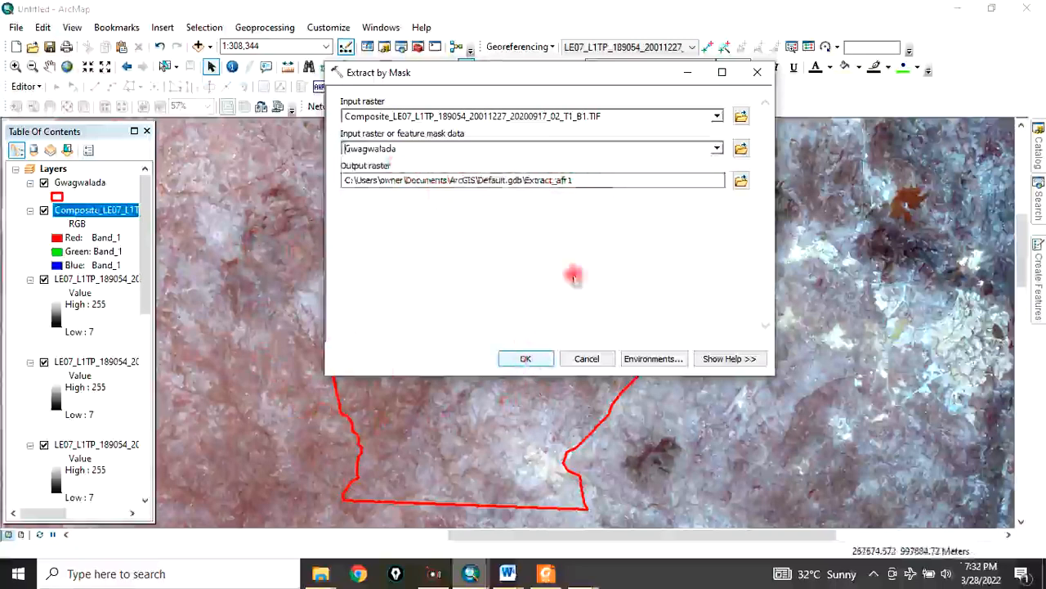
click(742, 180)
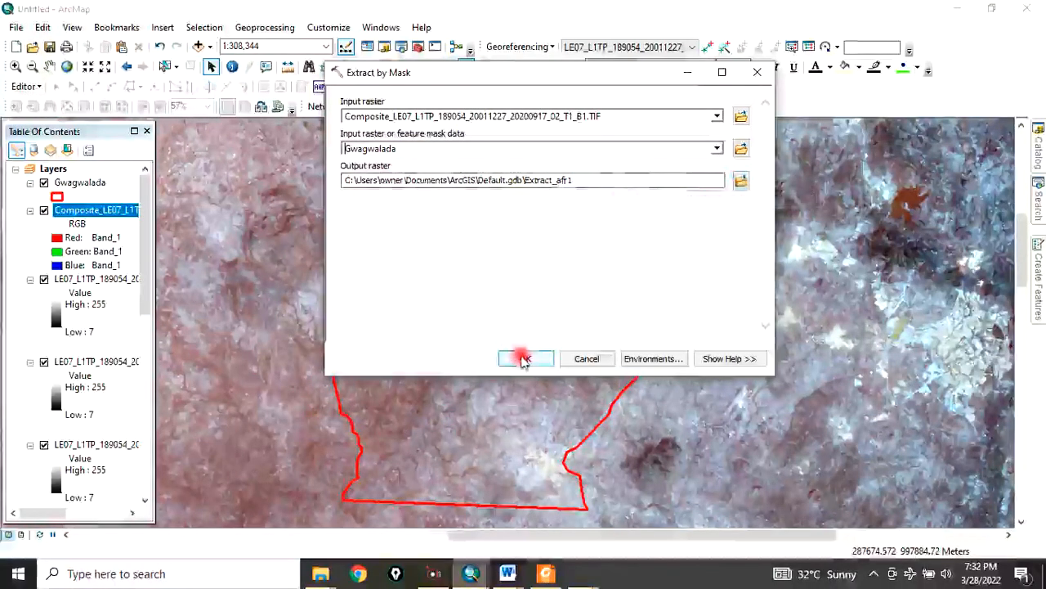
click(741, 185)
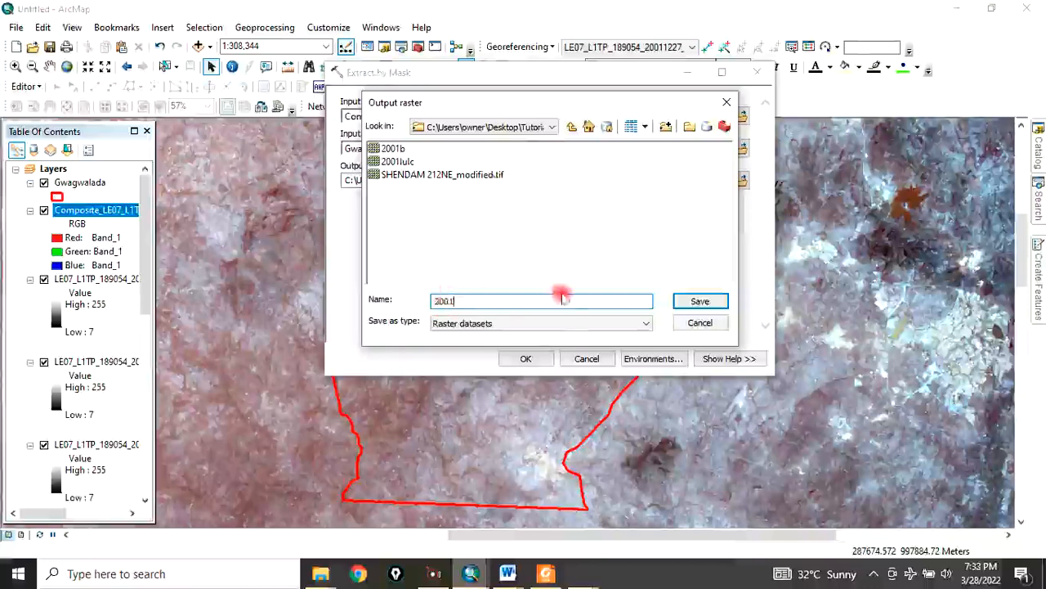
click(697, 300)
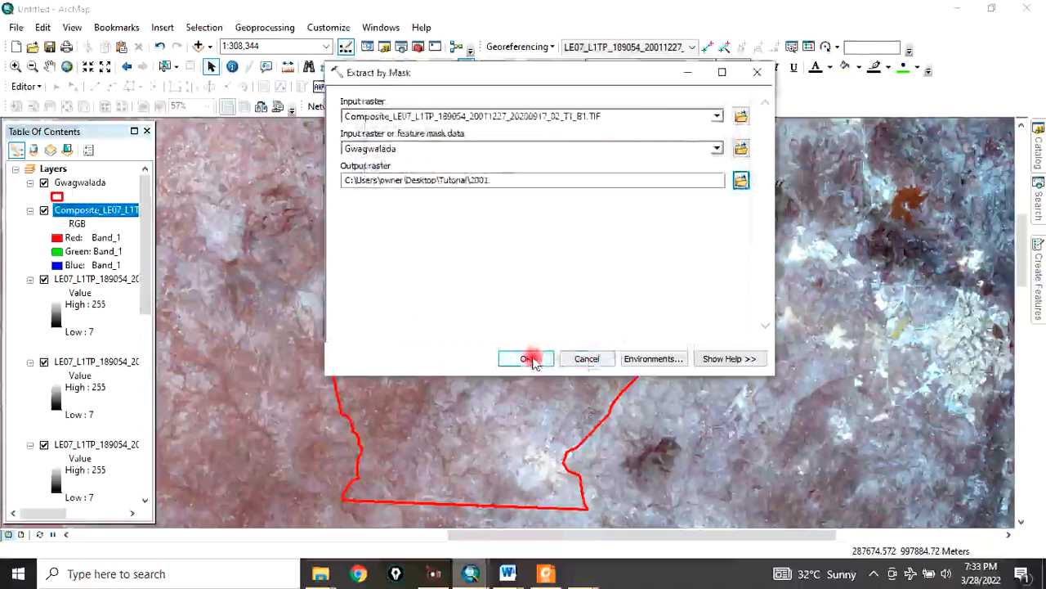
click(530, 360)
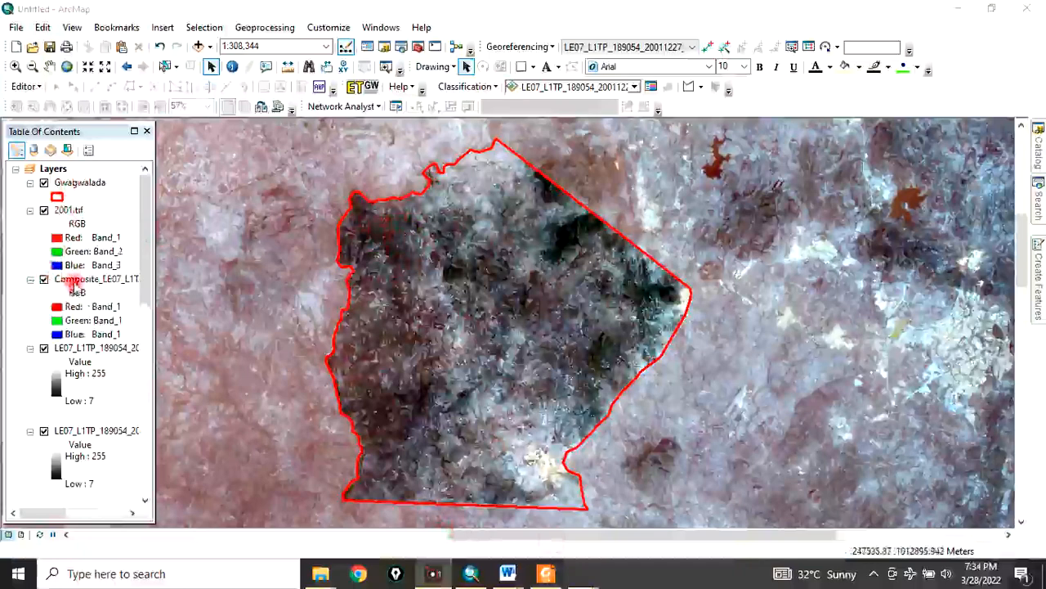
Step: Remove the full-scene composite and all the single-band LE07 layers, leaving only Gwagwalada and 2001.tif
click(67, 282)
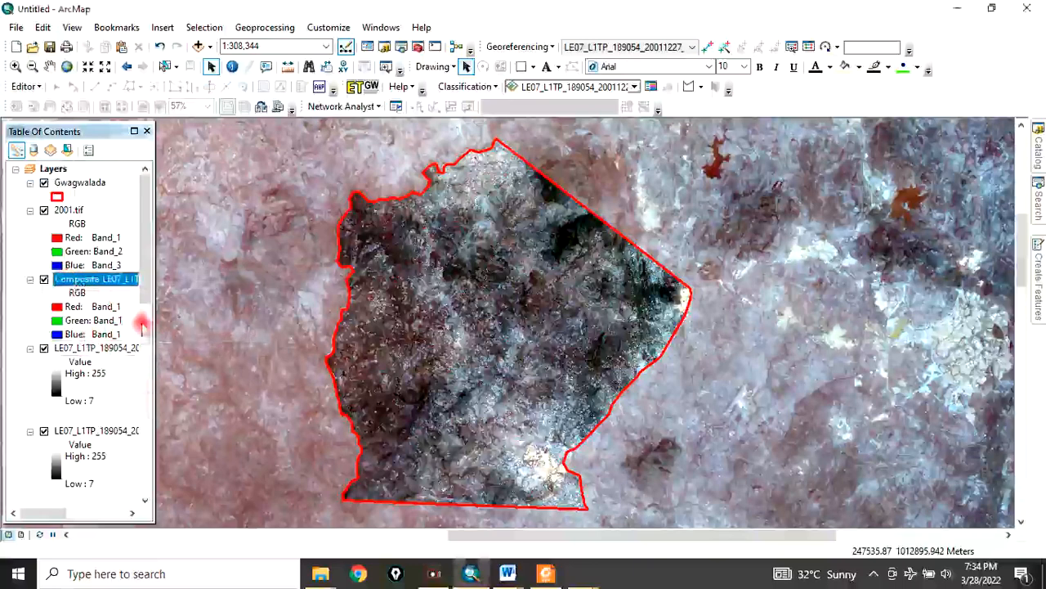
scroll(142, 296, down, 10)
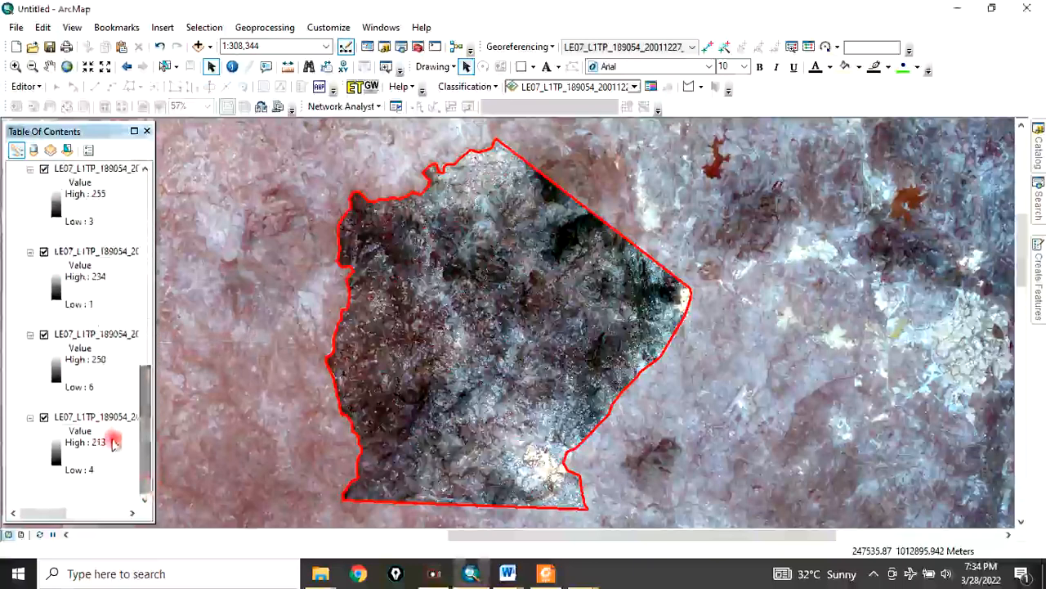
shift+click(94, 419)
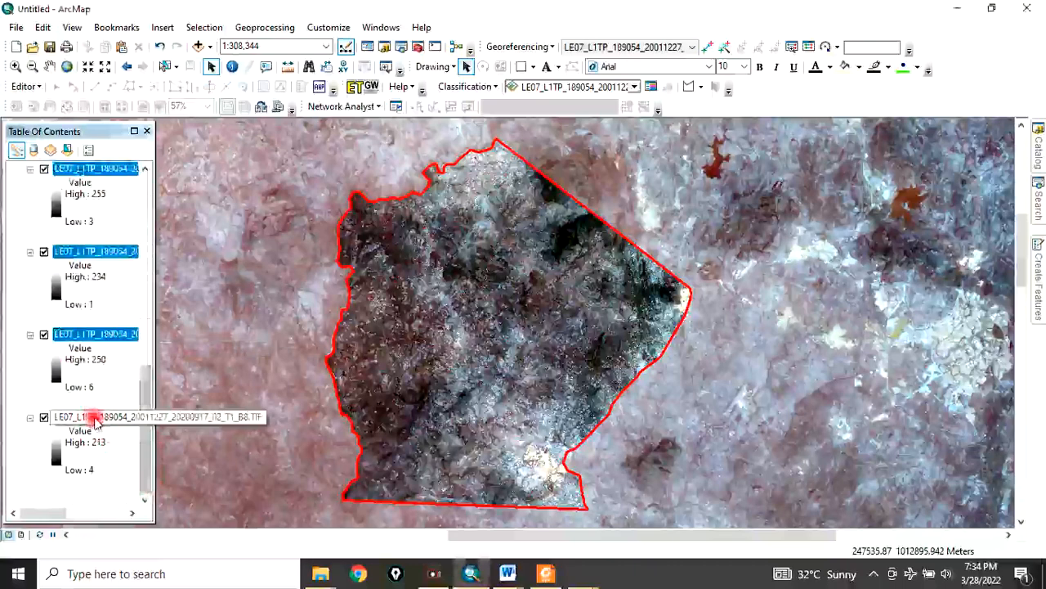
right_click(94, 419)
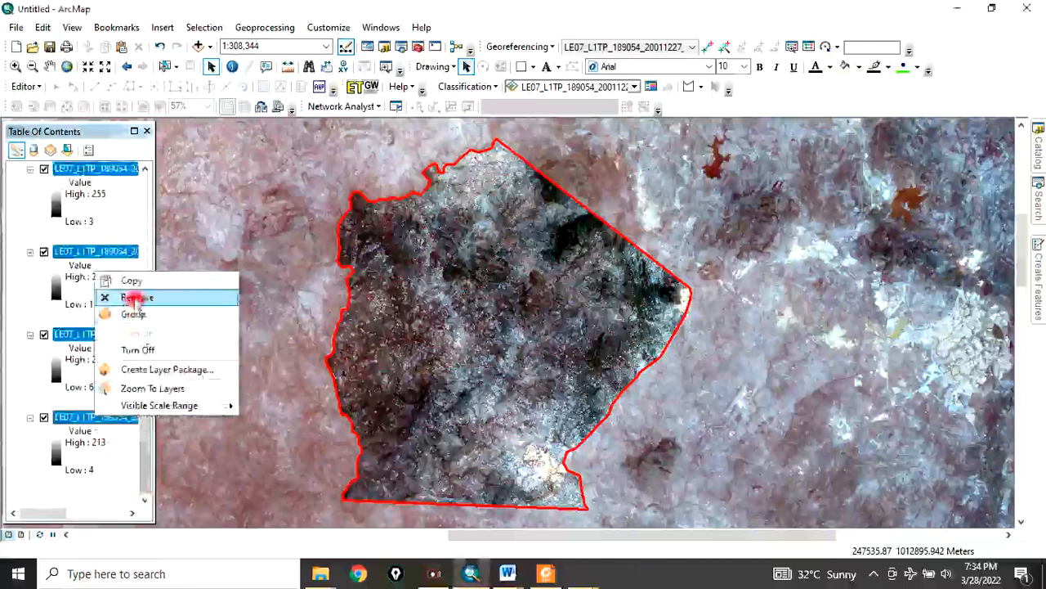
click(133, 297)
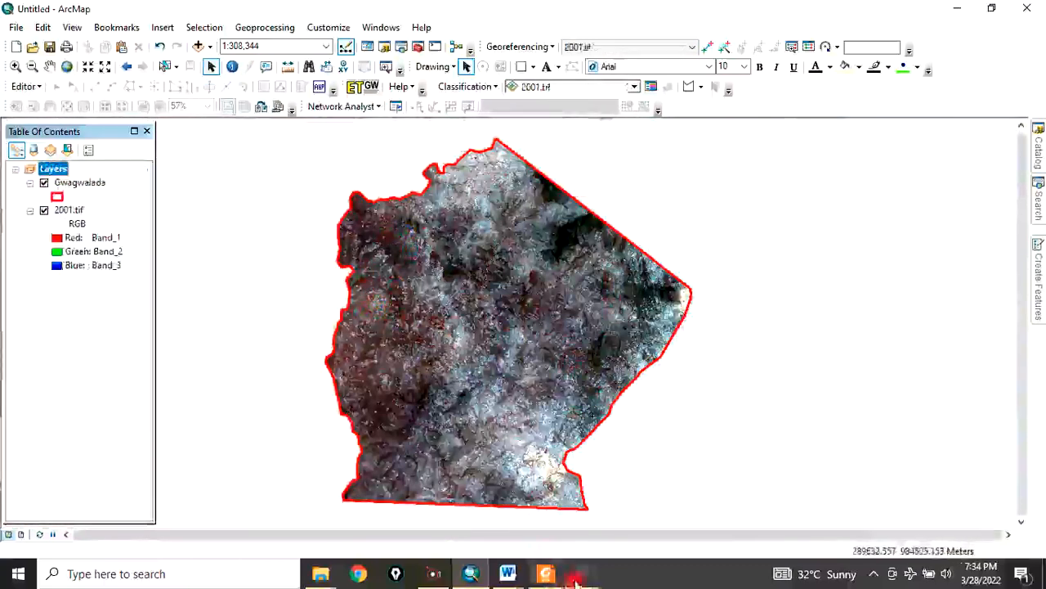
Step: Examine the band composite 2.JPG diagram and the Common Landsat Band RGB Composites table in Photos, and return to ArcMap
mouse_move(589, 580)
click(540, 496)
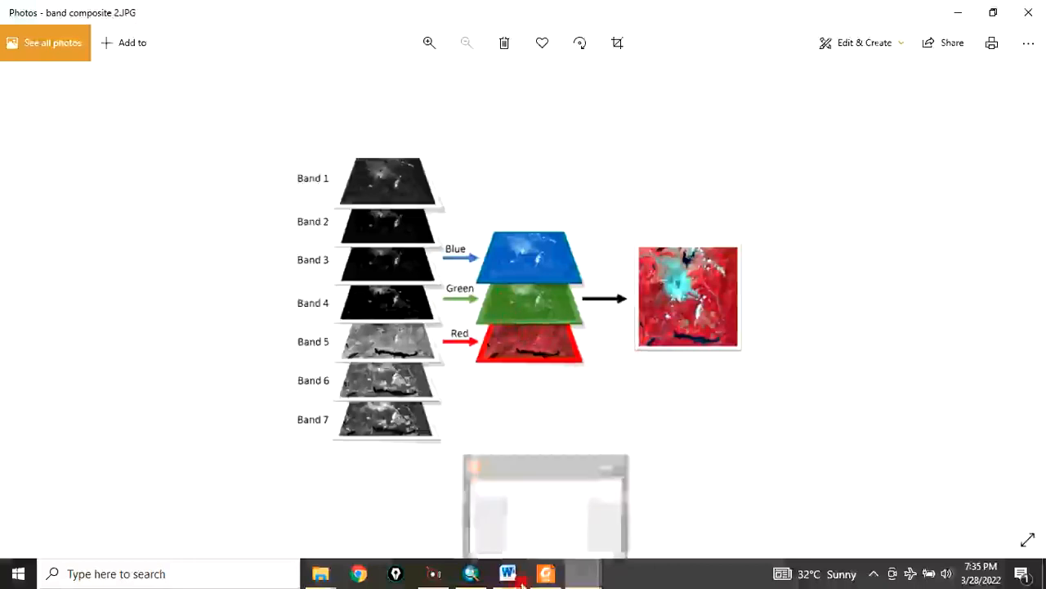
click(477, 577)
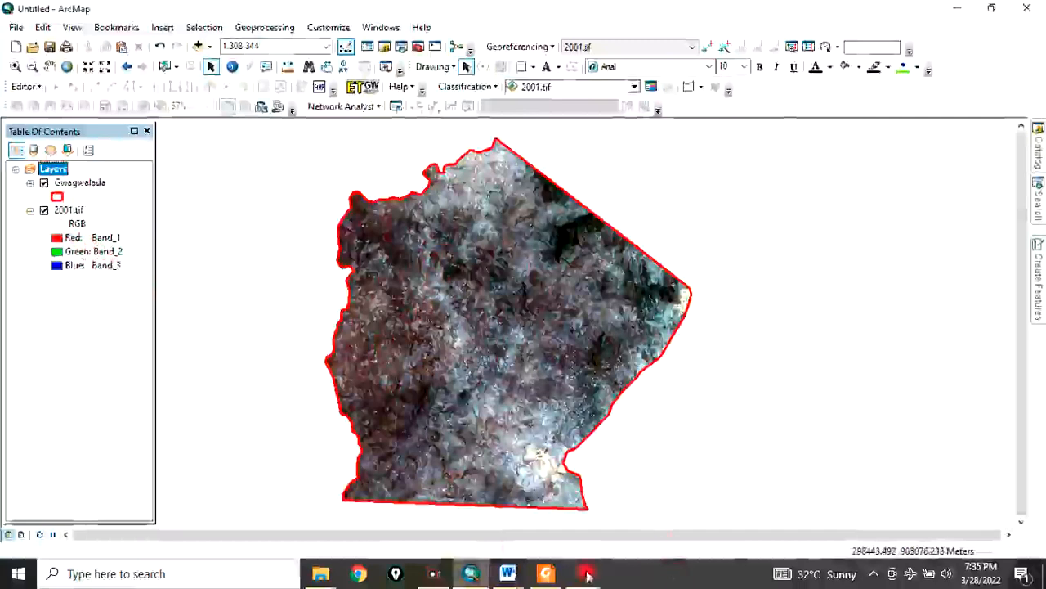
mouse_move(594, 577)
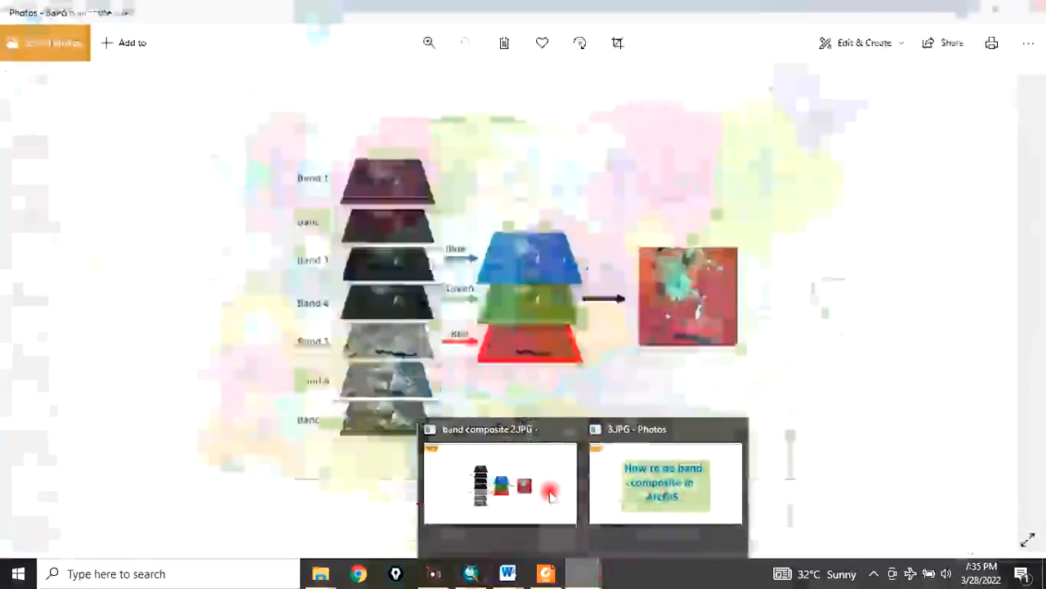
click(550, 492)
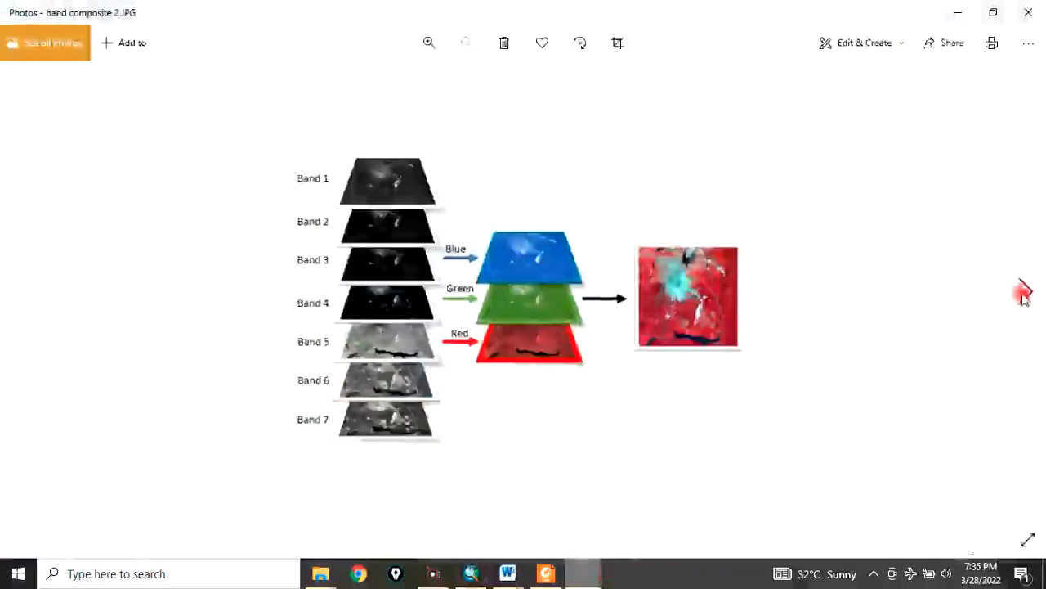
click(1022, 291)
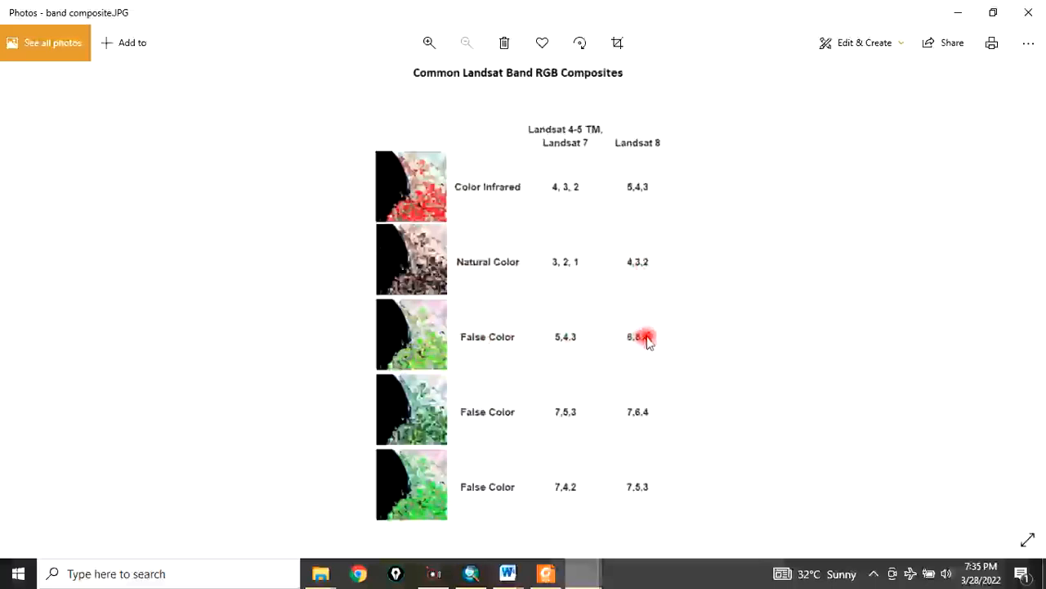
click(474, 576)
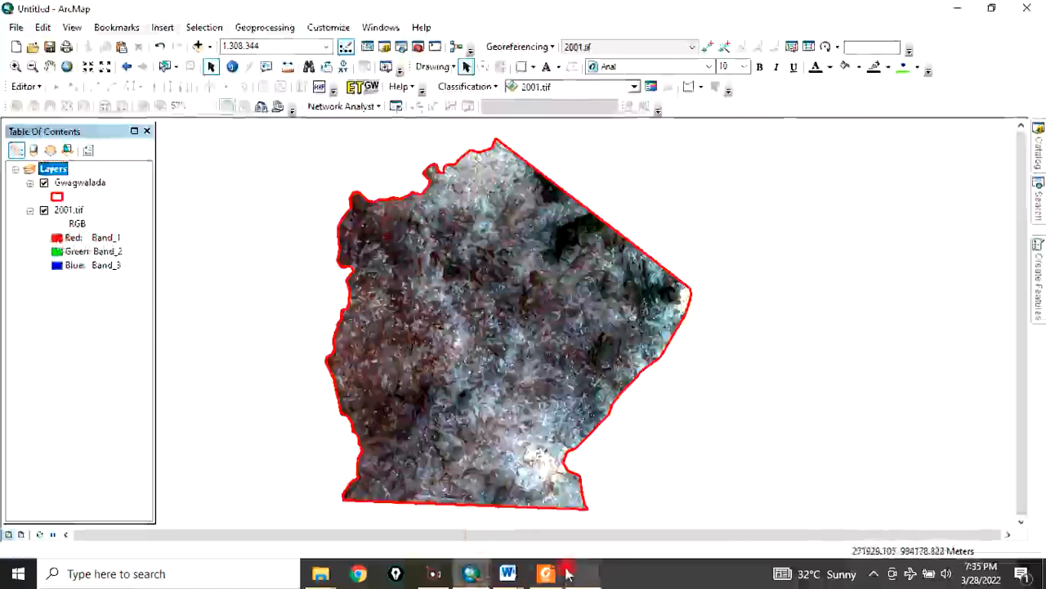
mouse_move(602, 567)
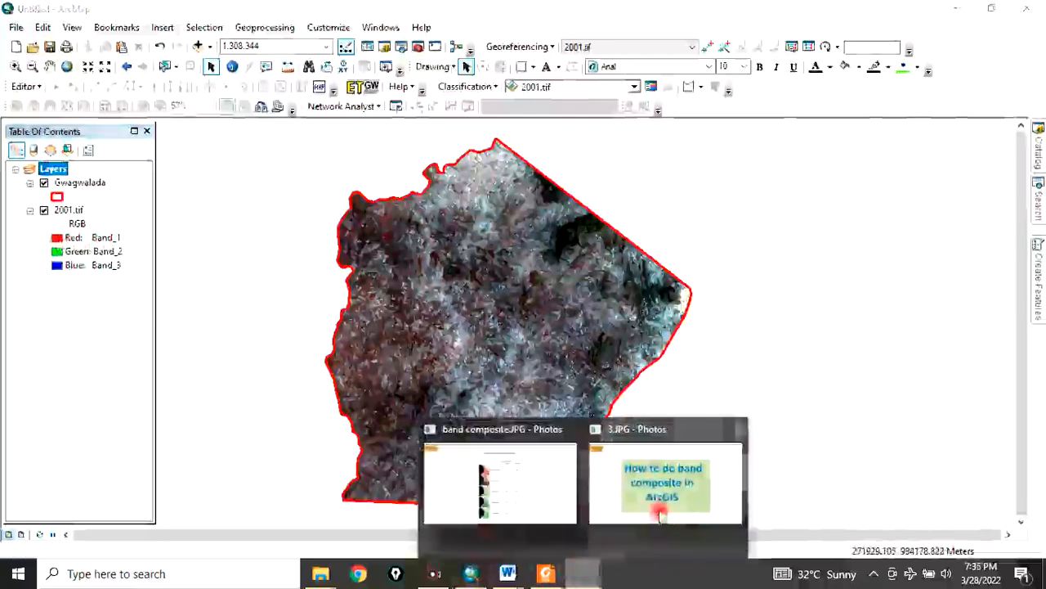
click(537, 484)
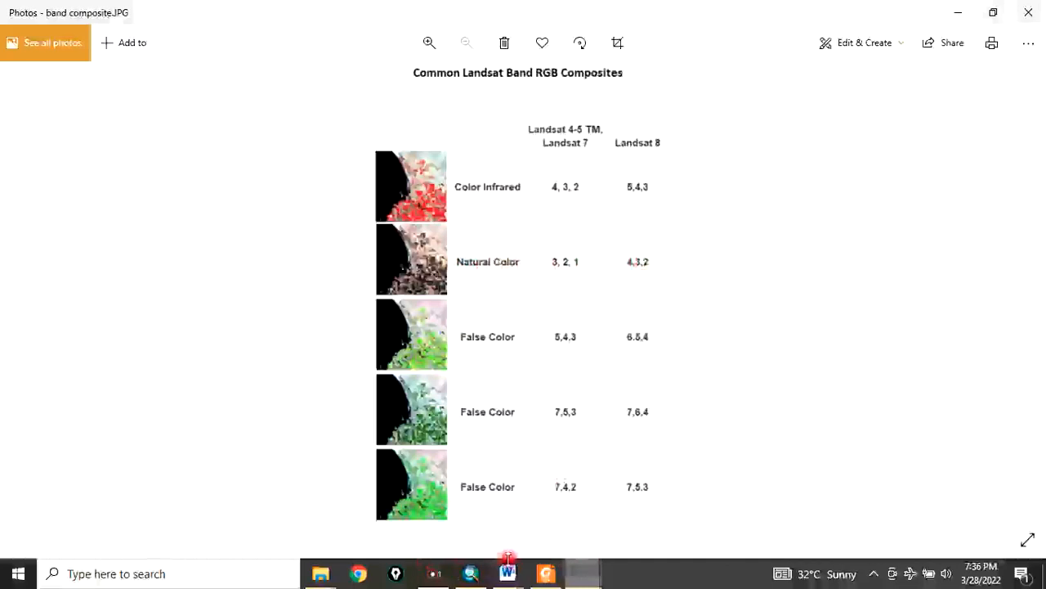
click(473, 574)
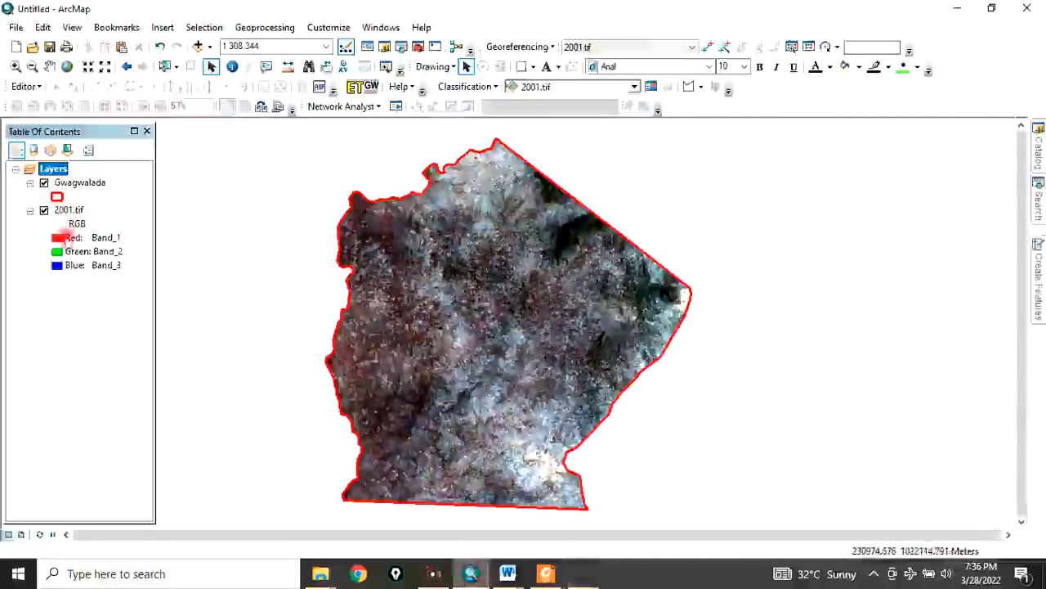
Step: Assign Band_4 to red, Band_3 to green and Band_2 to blue in the 2001.tif raster layer
click(59, 238)
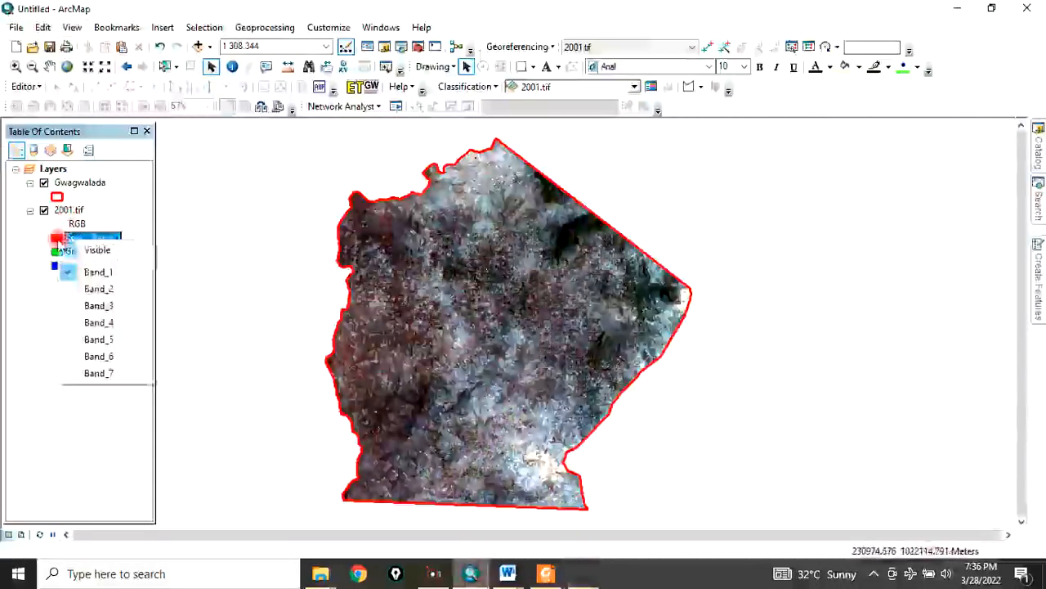
click(96, 323)
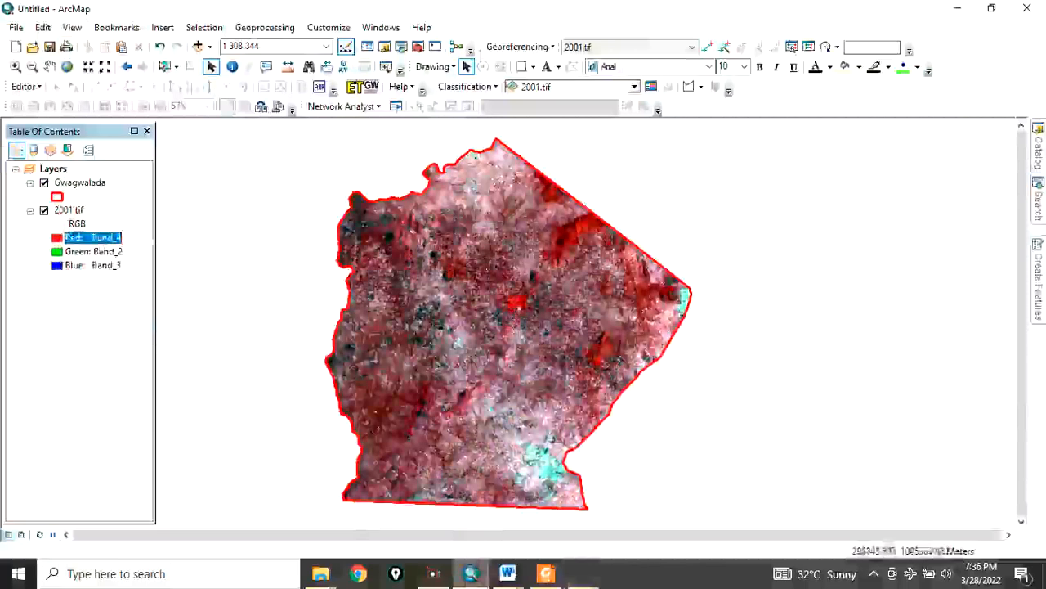
click(59, 253)
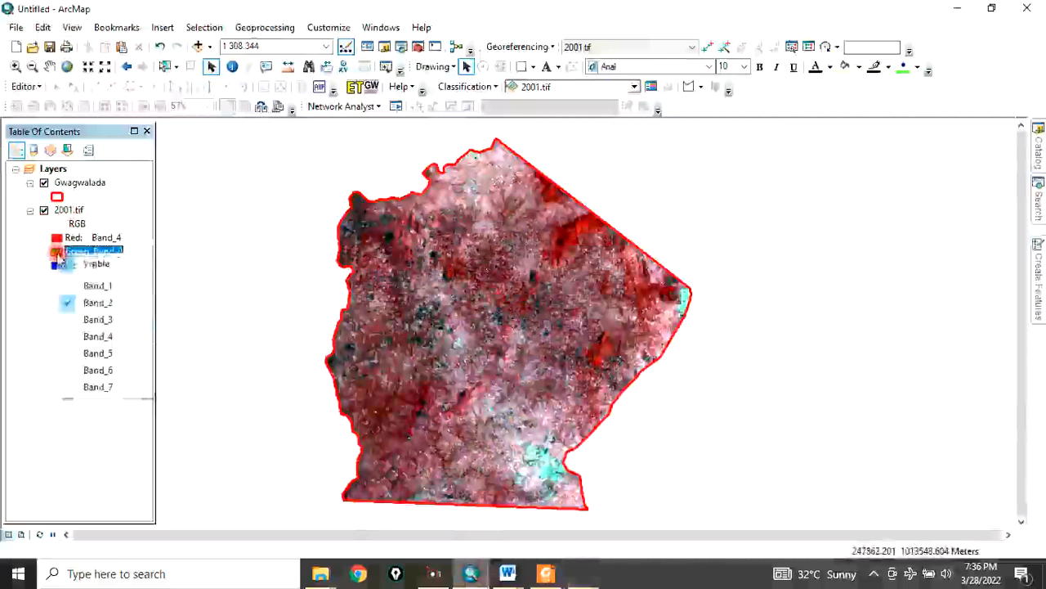
click(90, 304)
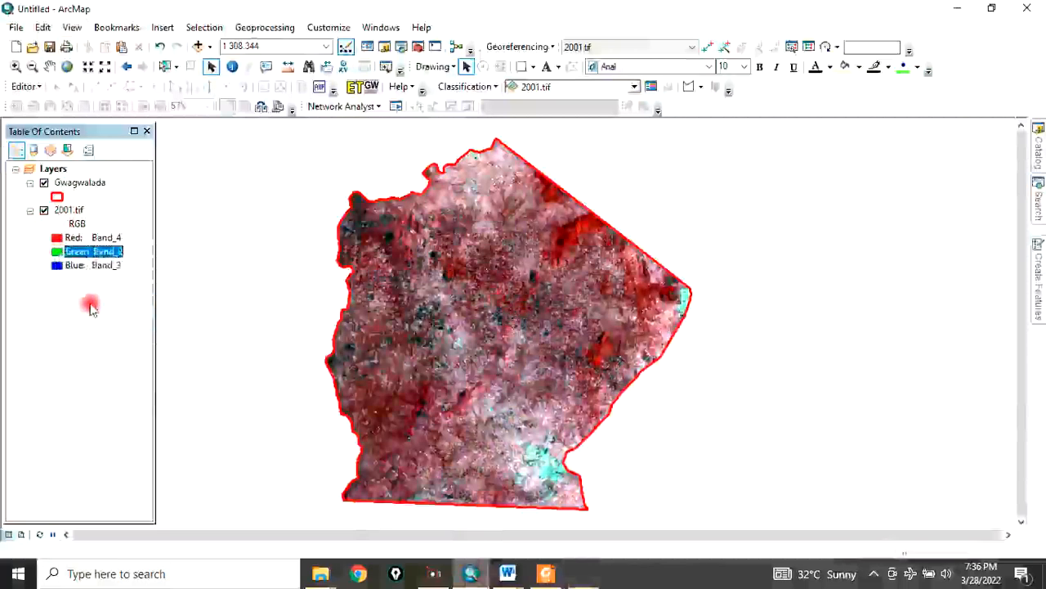
click(63, 253)
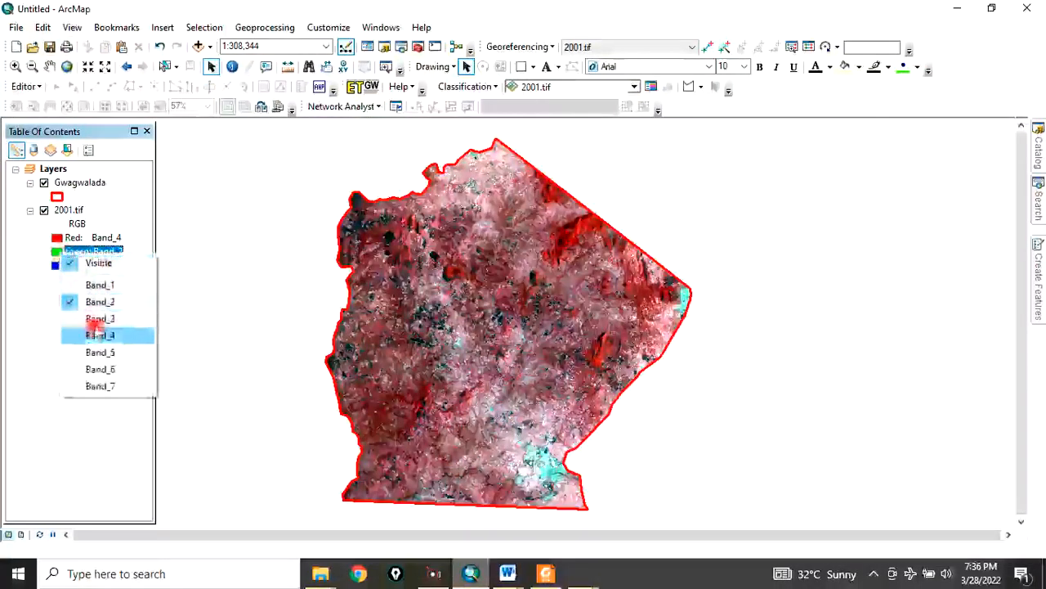
click(96, 320)
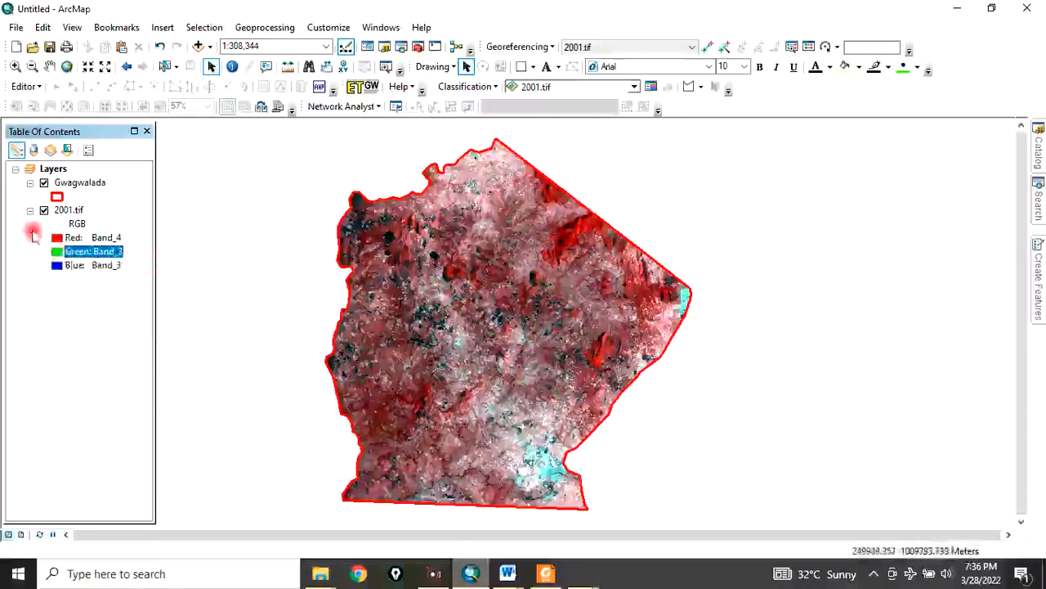
click(59, 269)
click(59, 269)
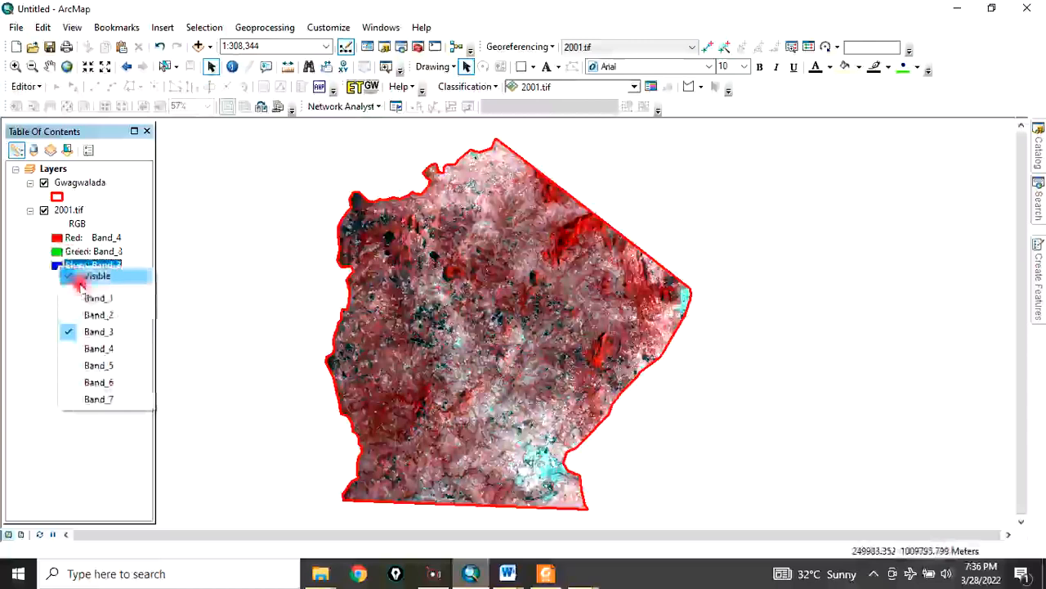
click(90, 315)
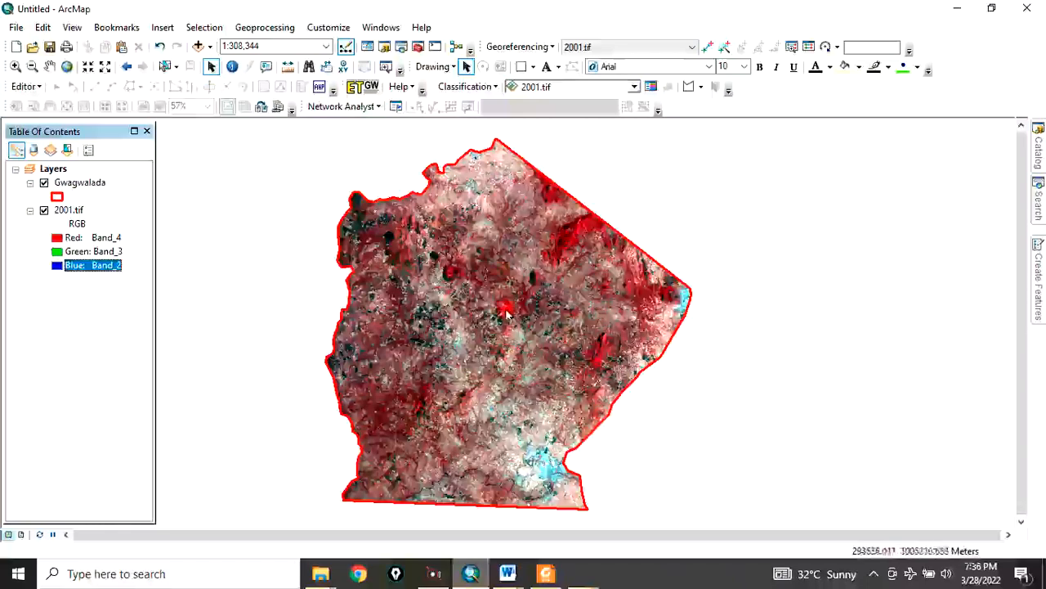
Step: Examine the 4, 3, 2 composite of 2001.tif up close and at full extent across the Gwagwalada study area
scroll(481, 332, down, 3)
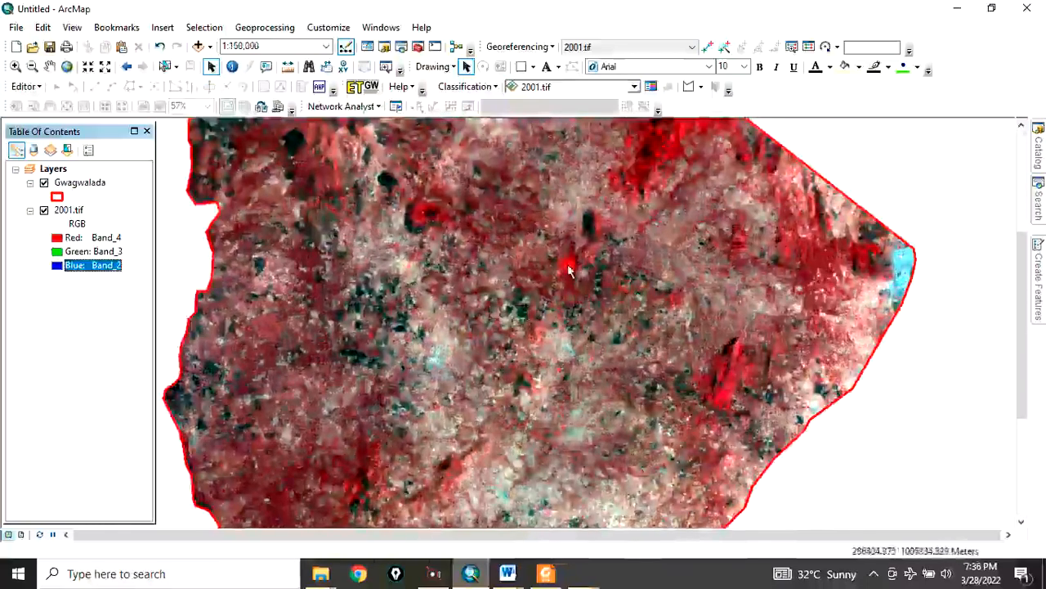
scroll(570, 269, down, 1)
scroll(712, 309, up, 3)
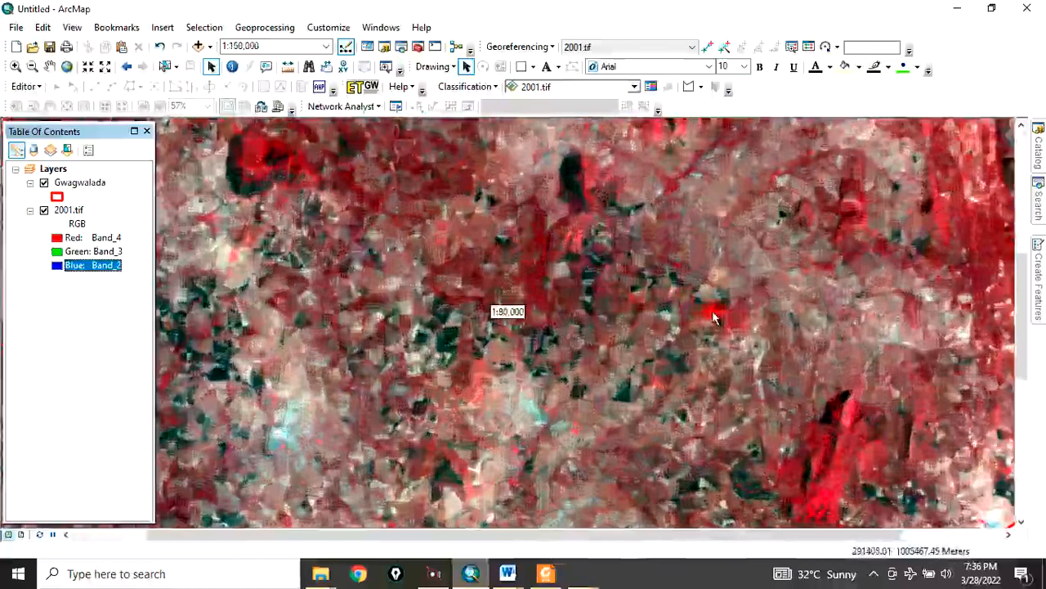
scroll(712, 317, up, 3)
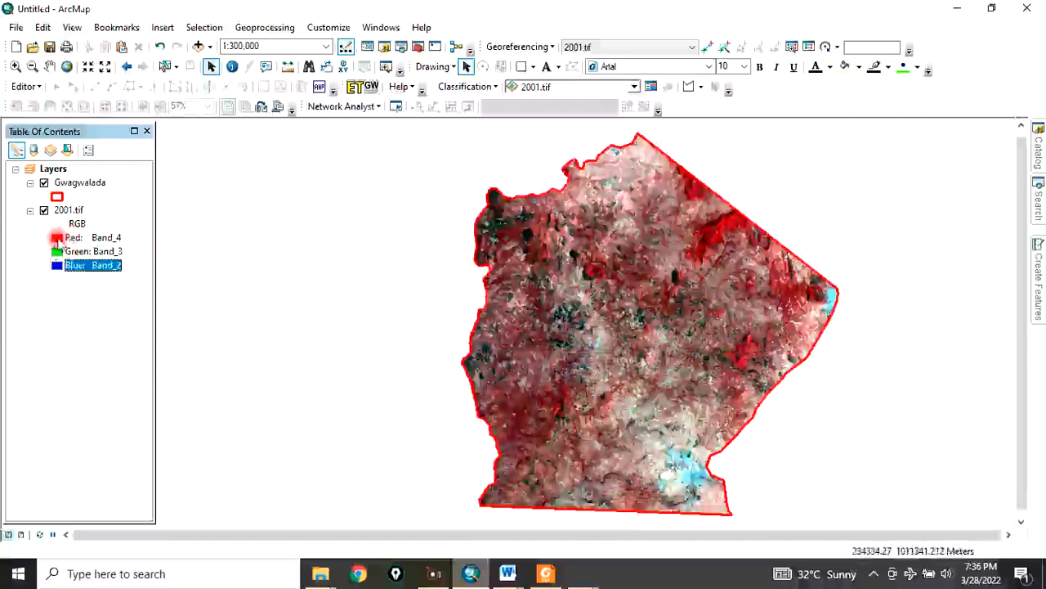
click(58, 239)
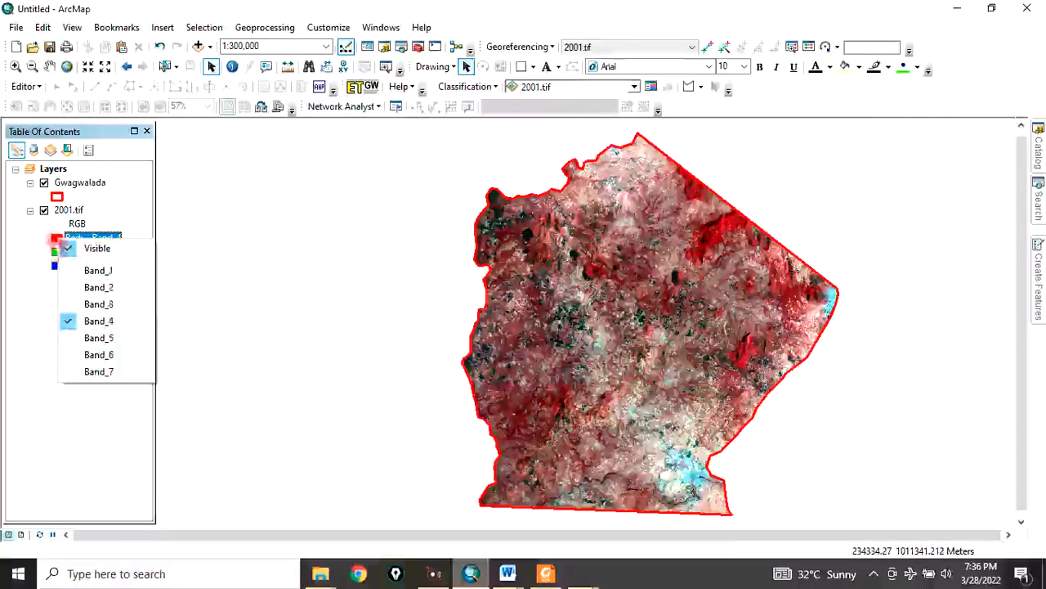
click(38, 236)
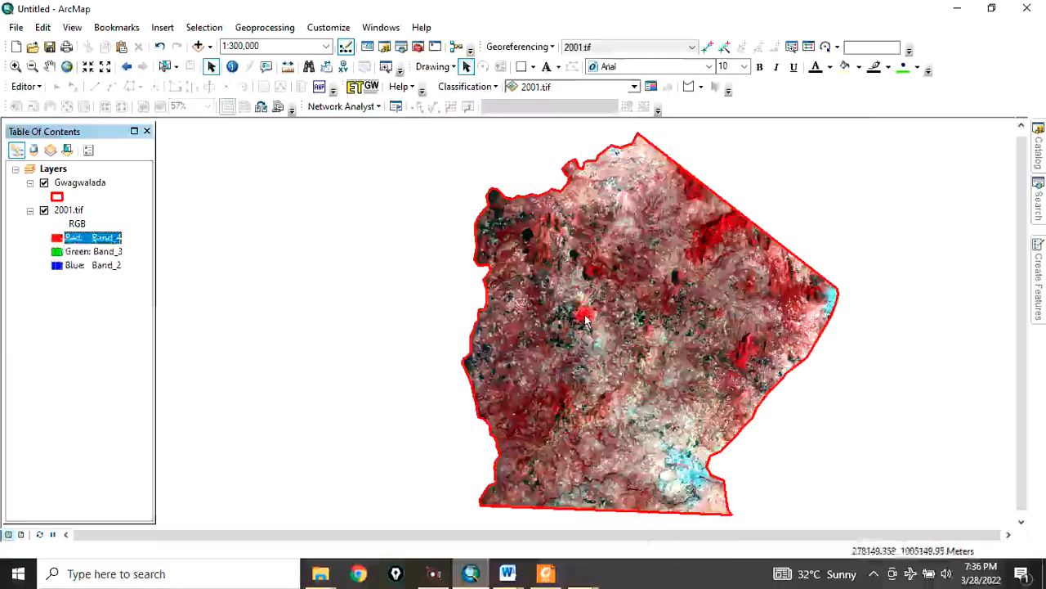
scroll(601, 321, up, 4)
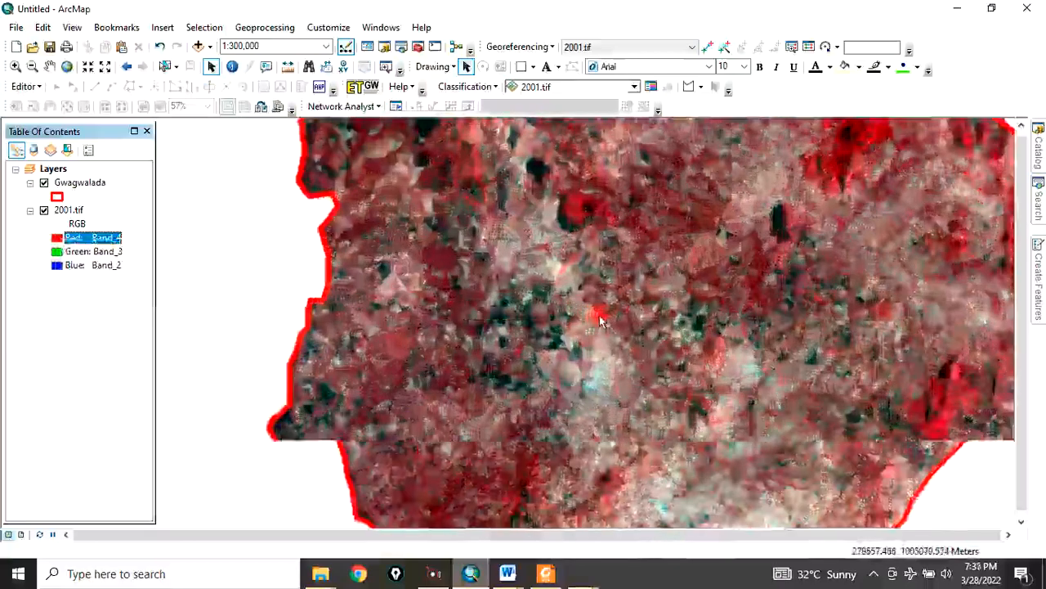
scroll(605, 244, up, 4)
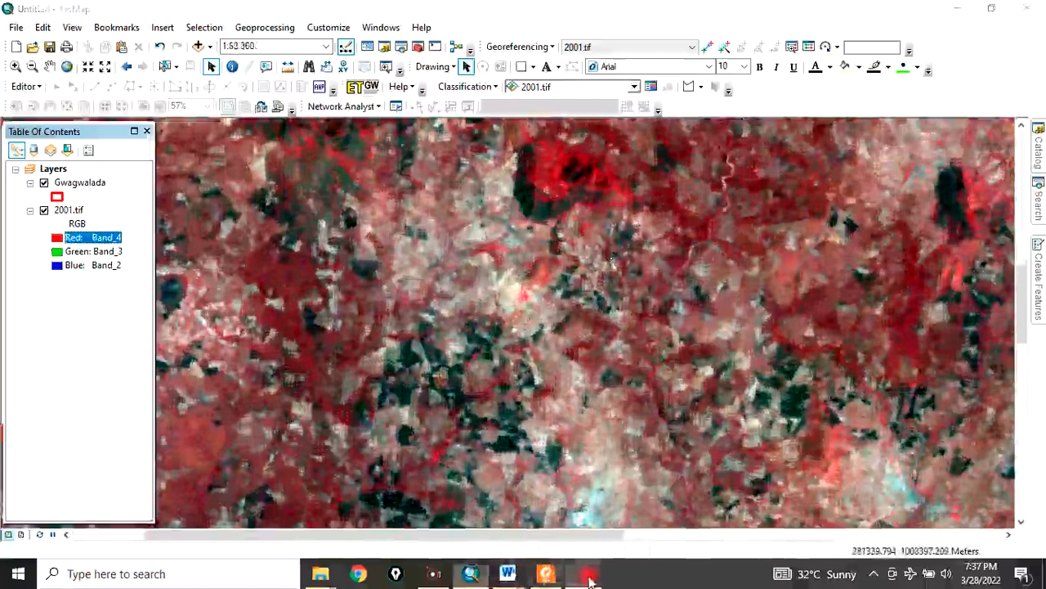
Step: Switch to Photos and consult the Common Landsat Band RGB Composites table in band composite.JPG
mouse_move(582, 574)
click(544, 493)
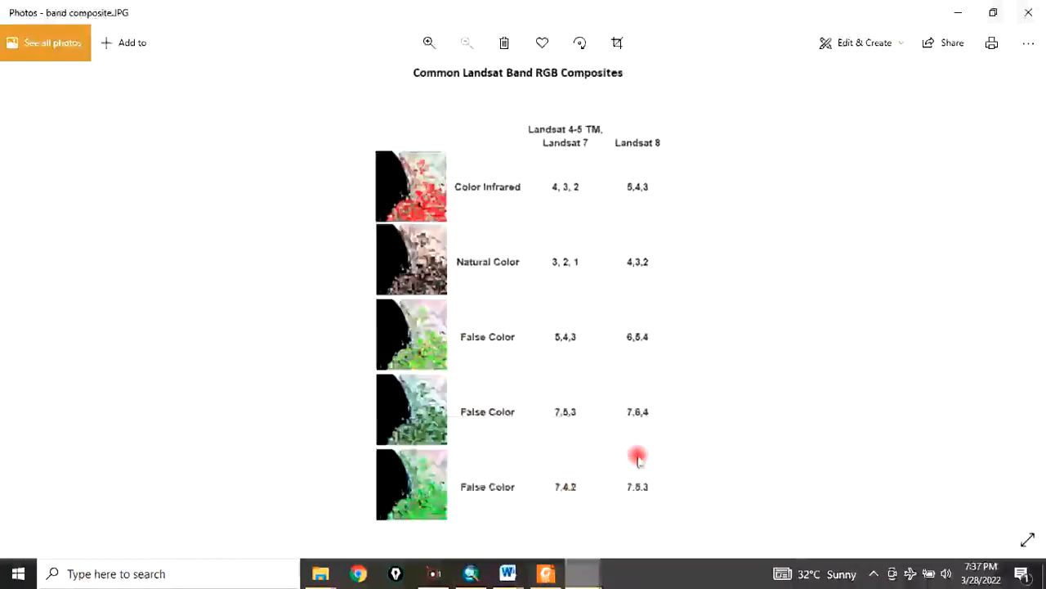